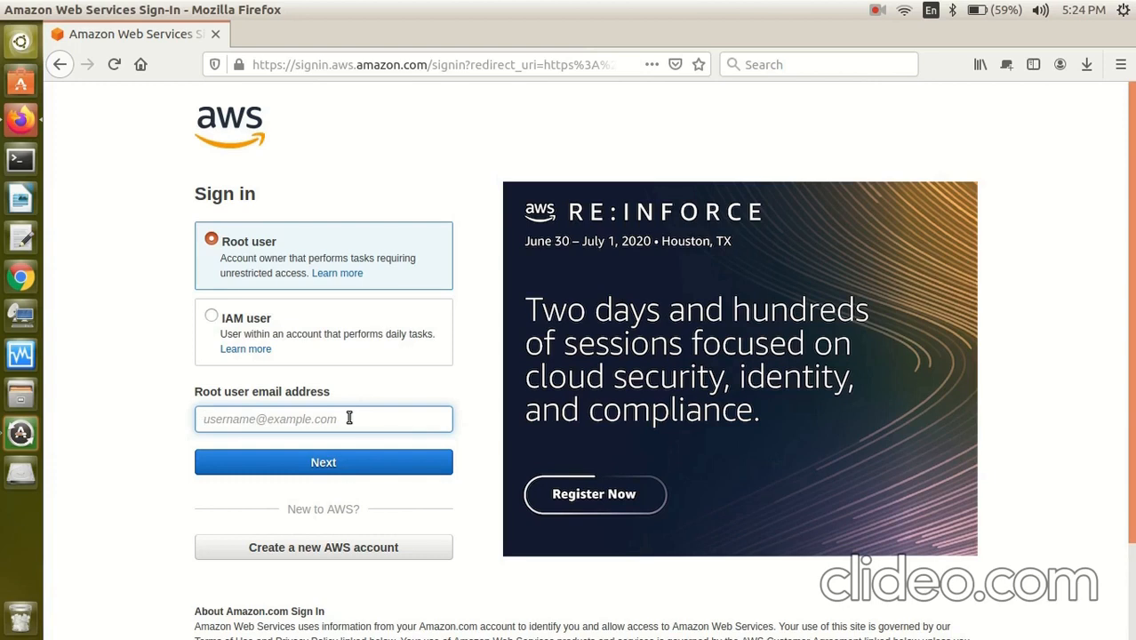
Sign in as the root user with the account email and password, declining Firefox's offer to save the login.
type("q")
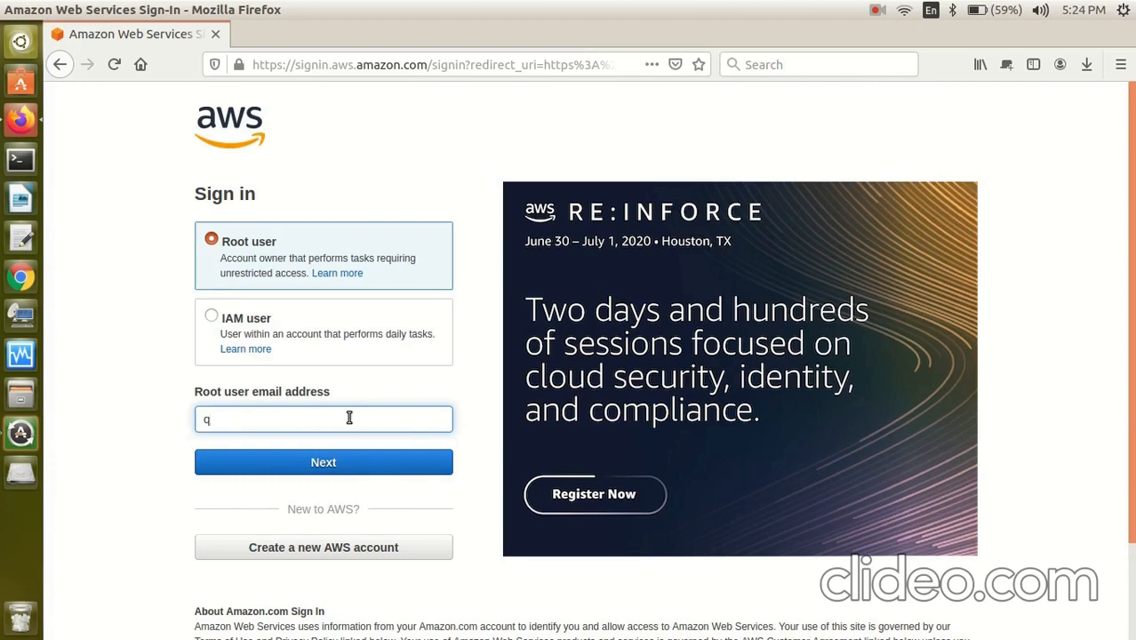
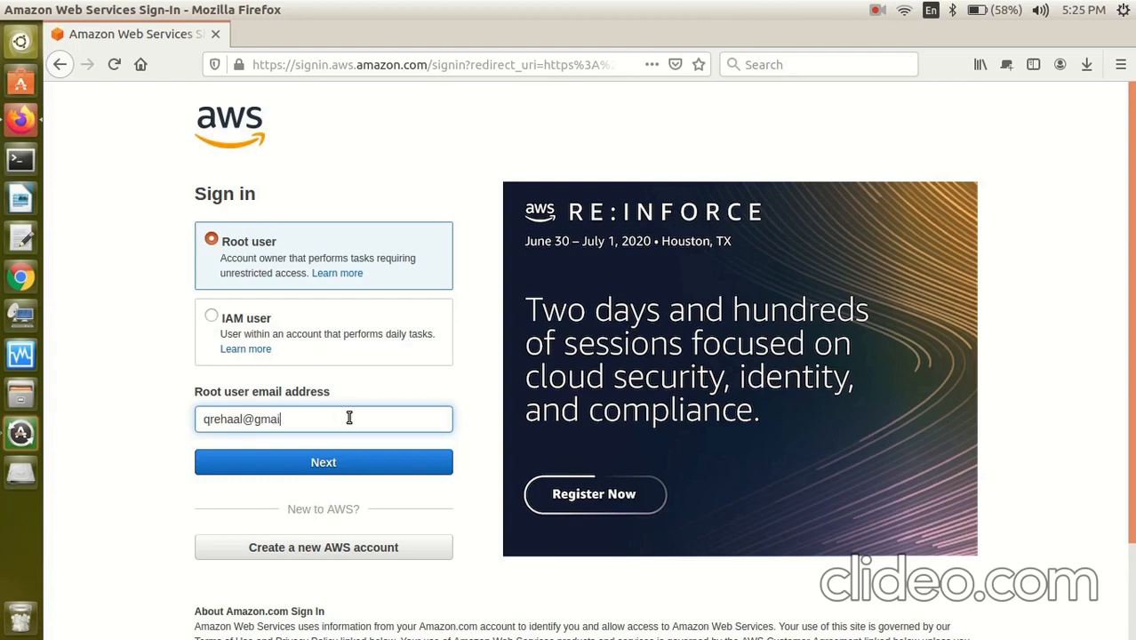
key("Return")
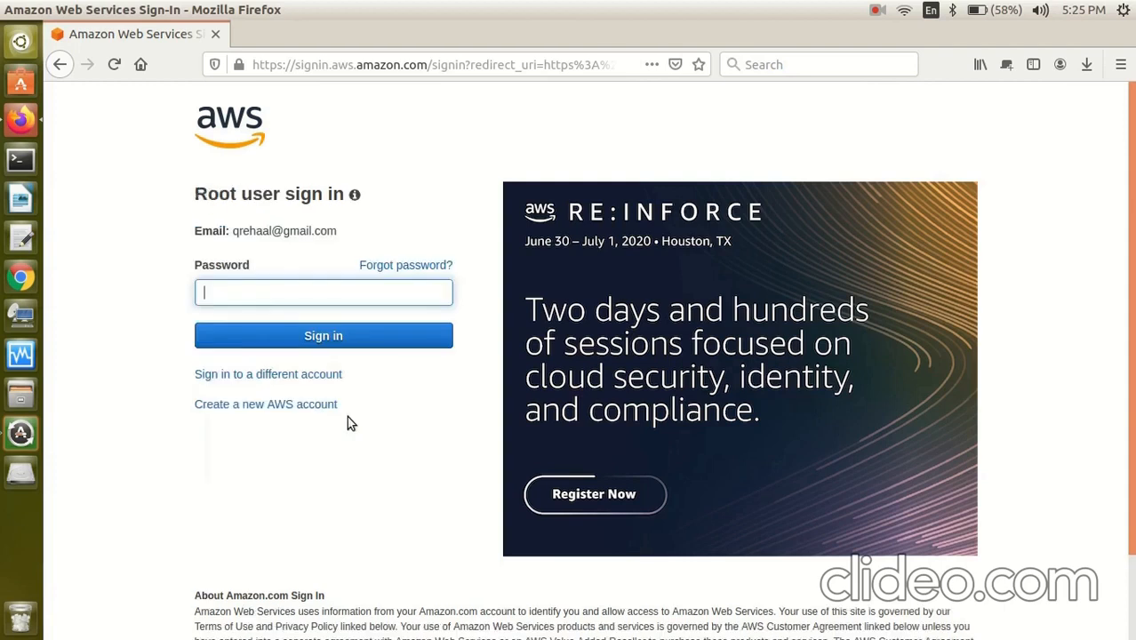
type("•••••••••")
key("Return")
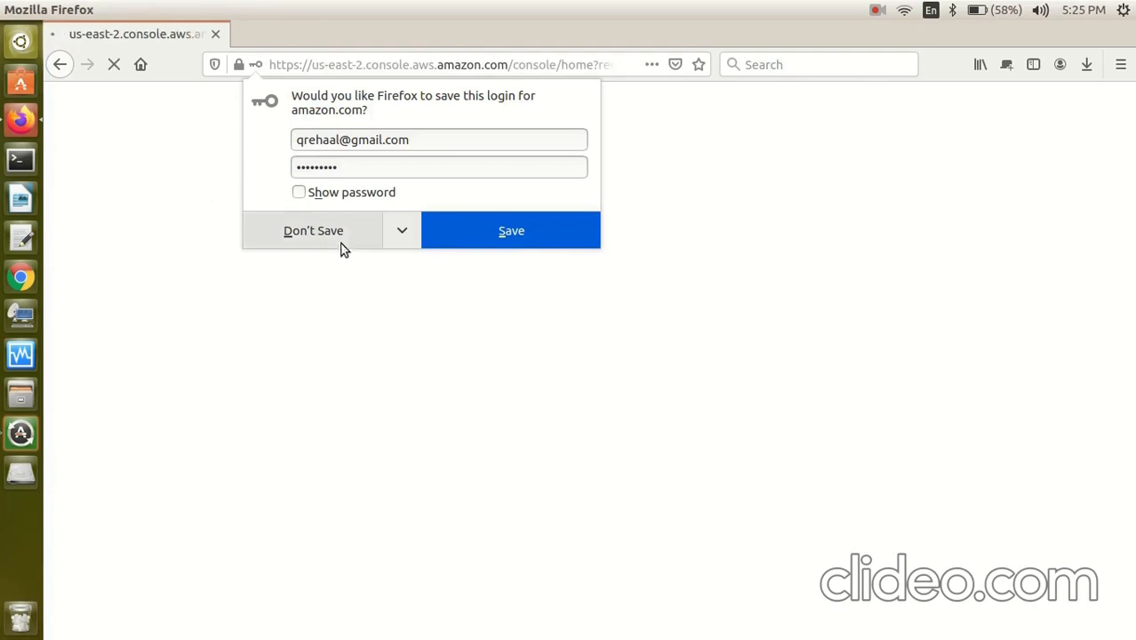
left_click(335, 233)
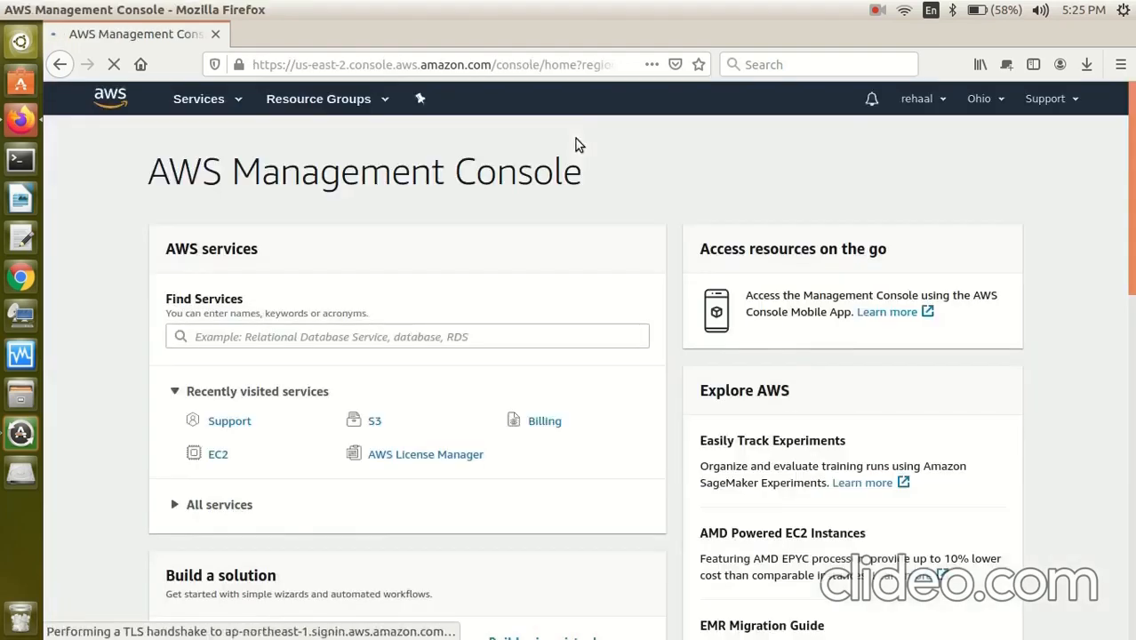
Open the EC2 service from the Compute section of All services.
scroll(645, 196, "down", 4)
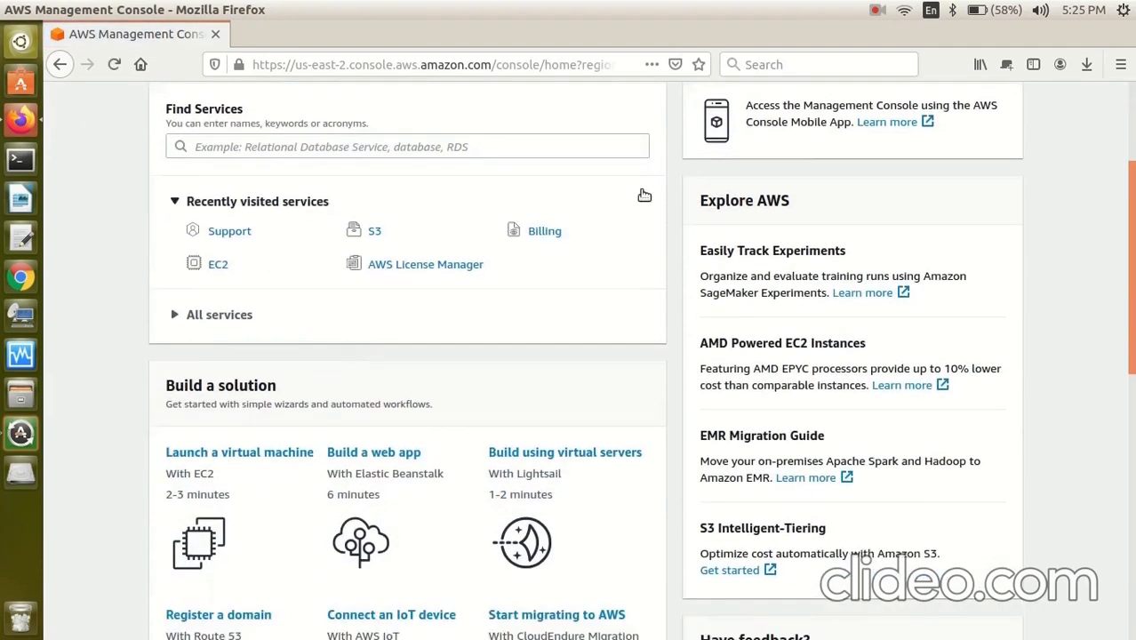
left_click(237, 325)
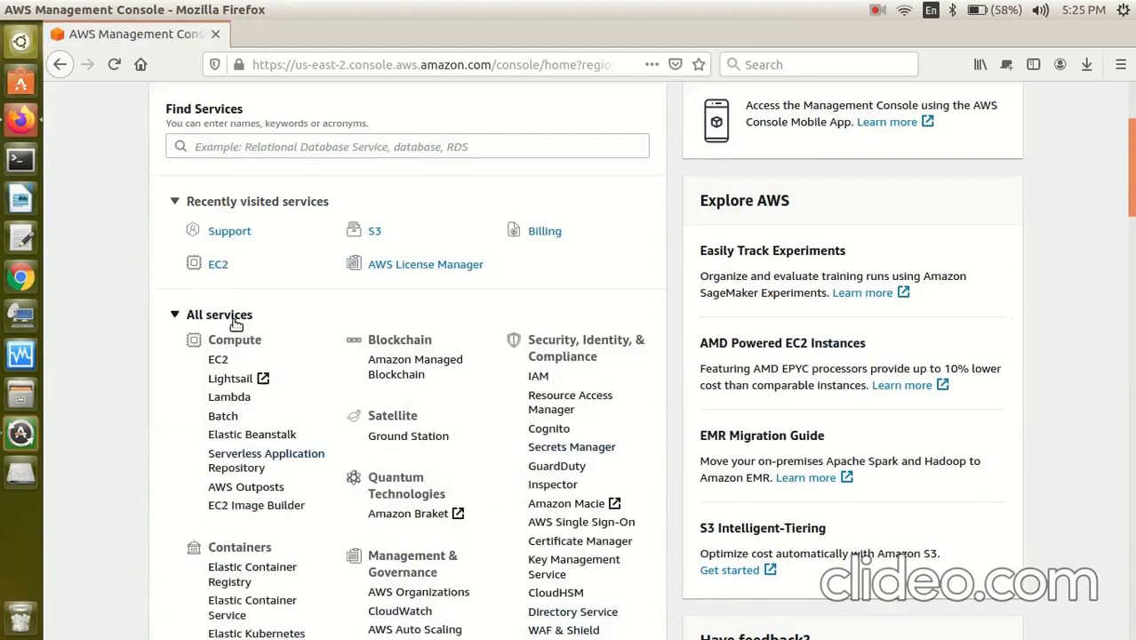
left_click(224, 366)
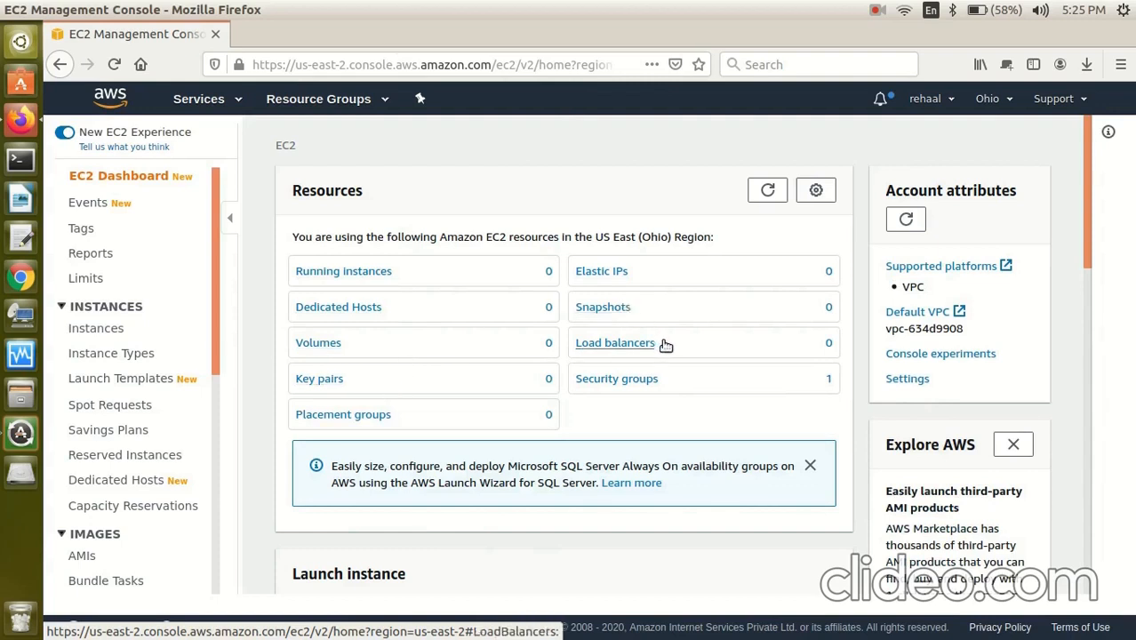
Start launching a new instance from the EC2 dashboard's Launch instance dropdown.
left_click_drag(487, 238, 560, 240)
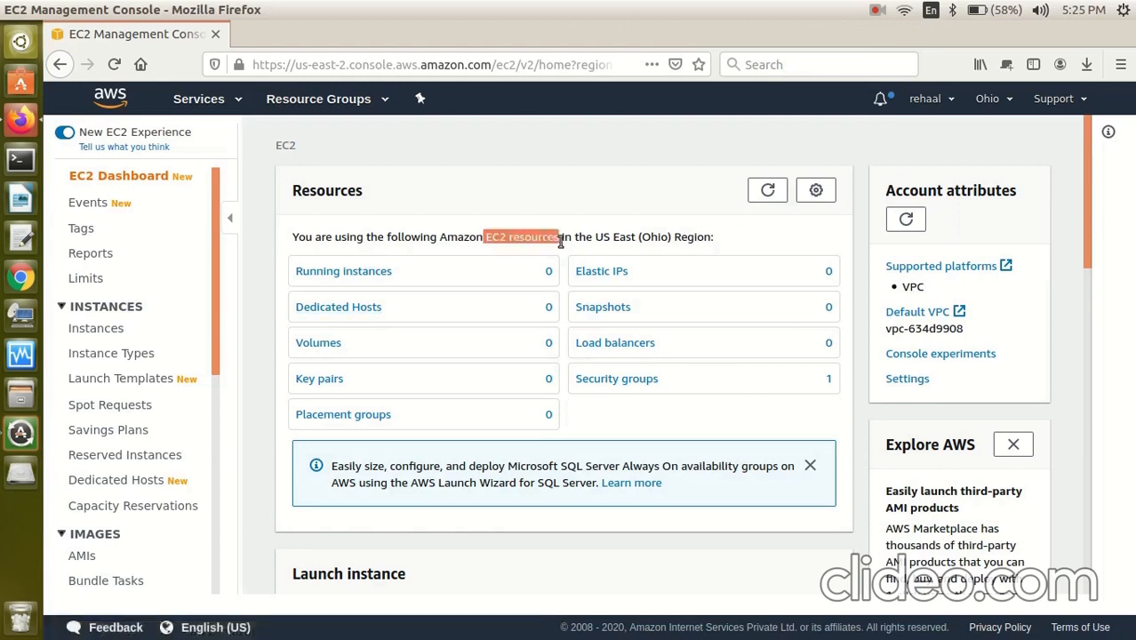
left_click(600, 190)
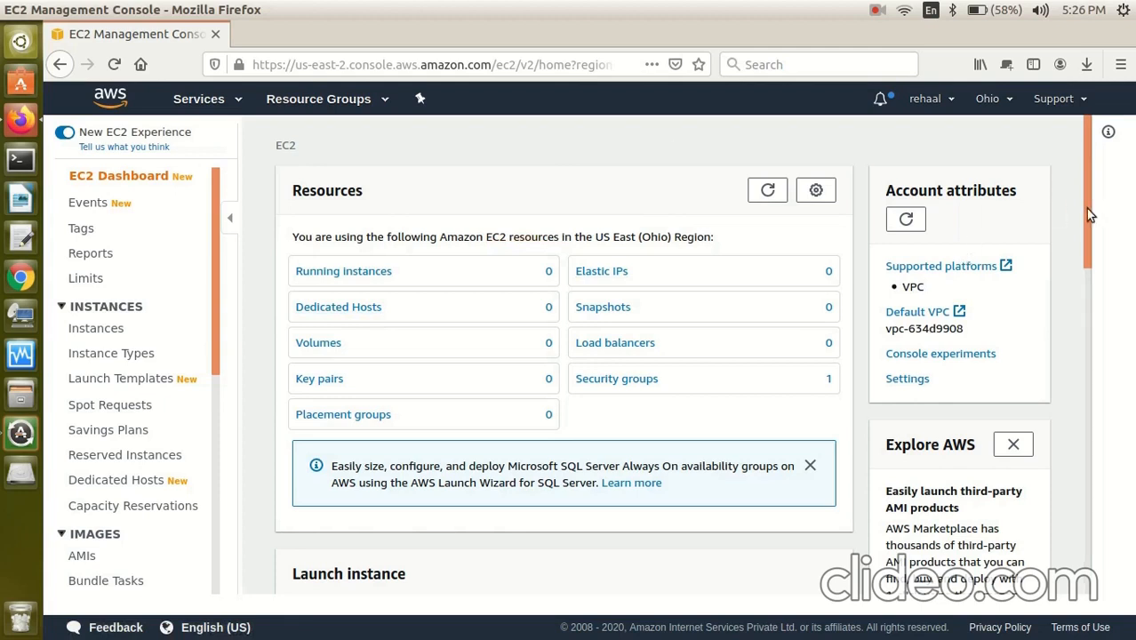
left_click_drag(1092, 213, 1092, 302)
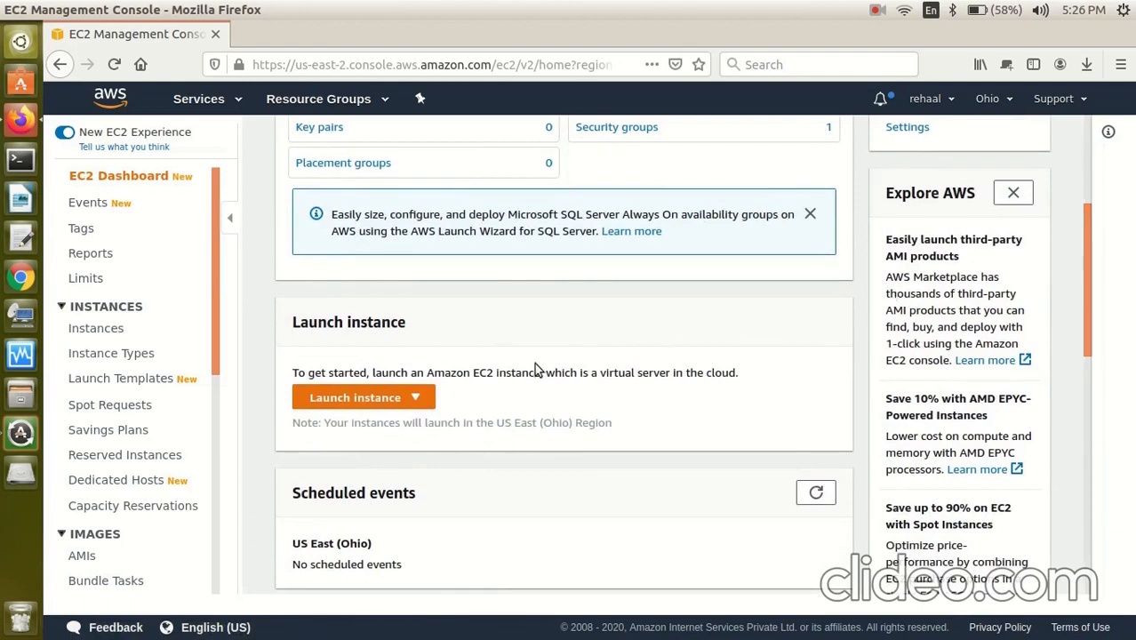
left_click(418, 399)
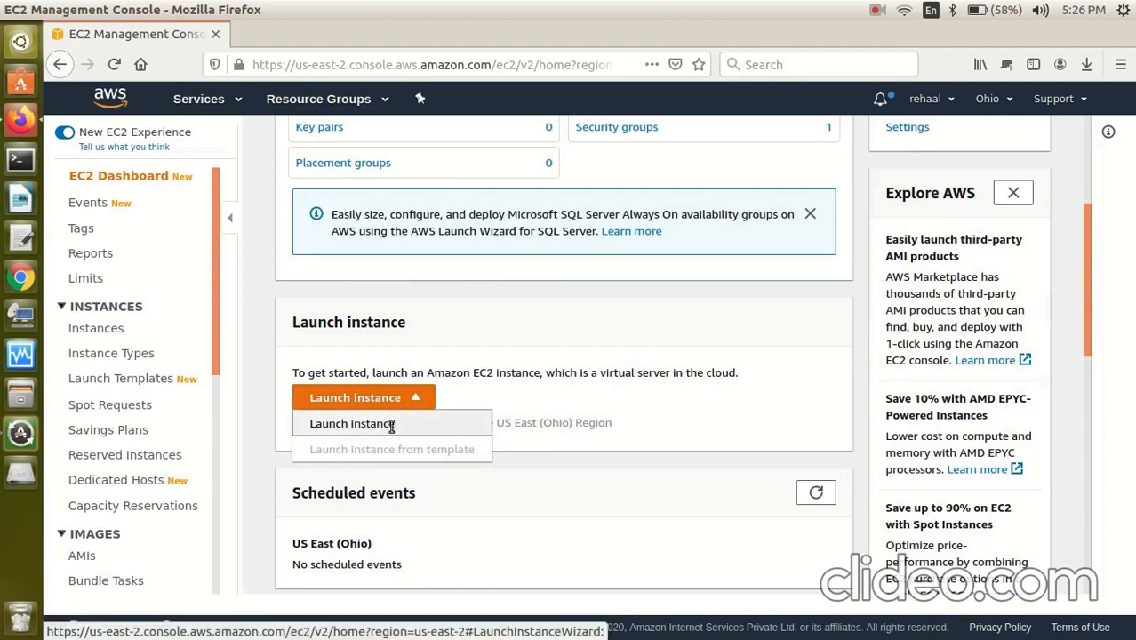
left_click(391, 427)
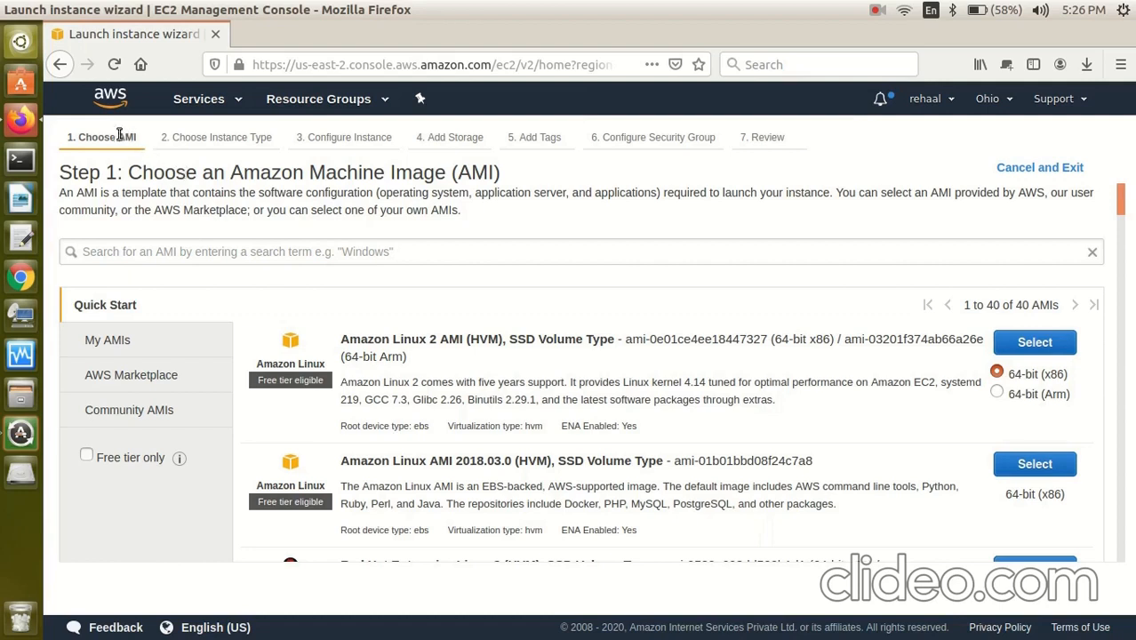
left_click_drag(162, 139, 380, 141)
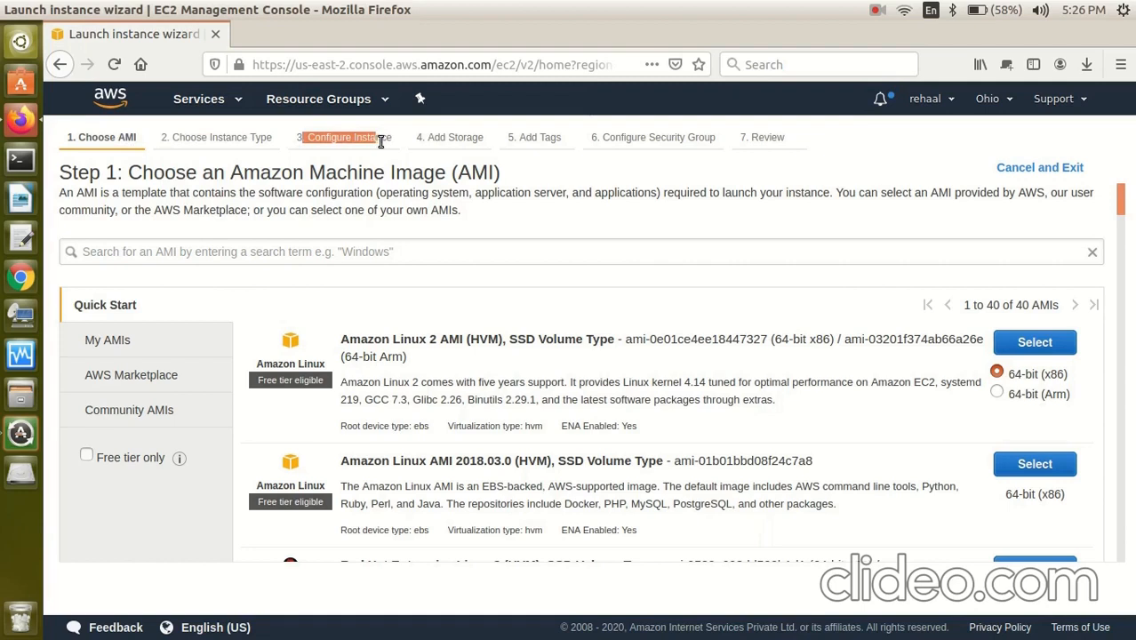
left_click(380, 142)
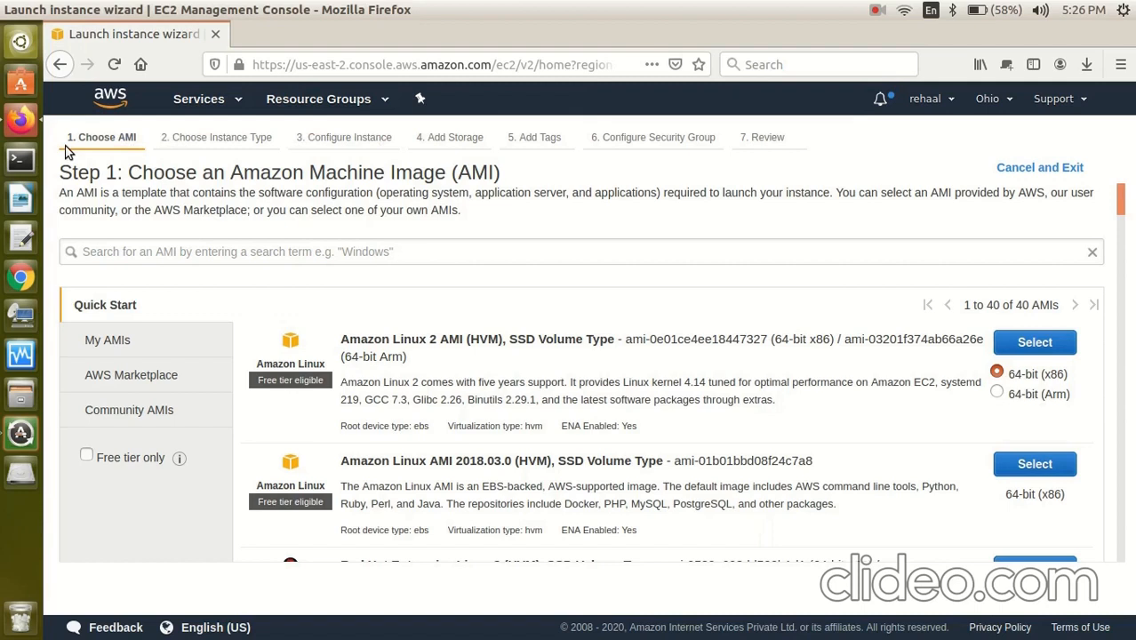
left_click_drag(259, 193, 382, 193)
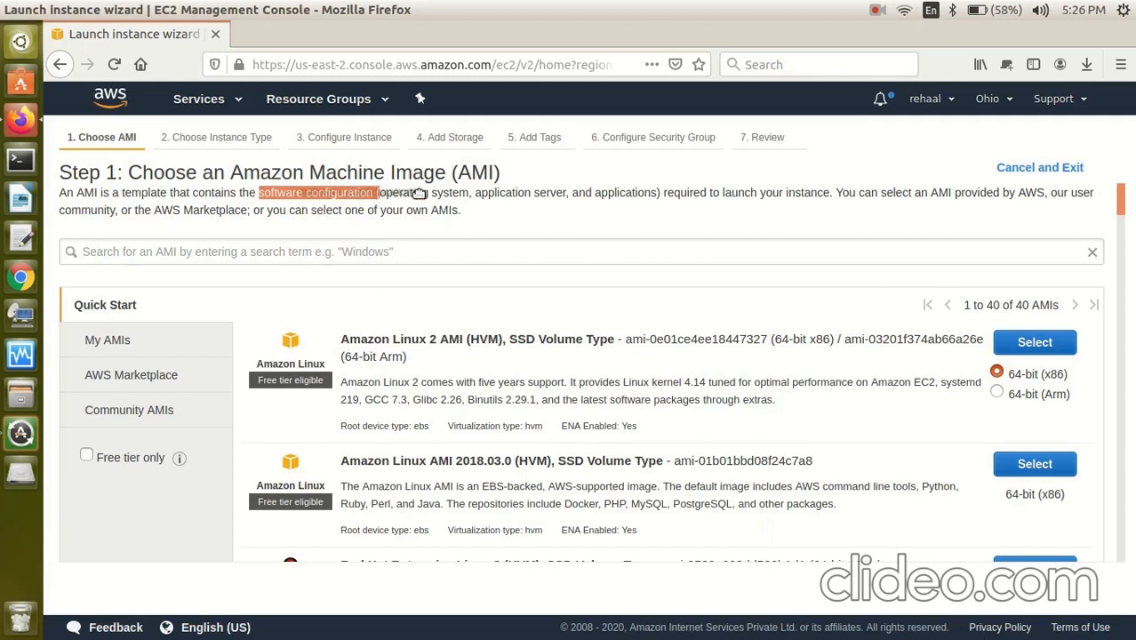
left_click(419, 193)
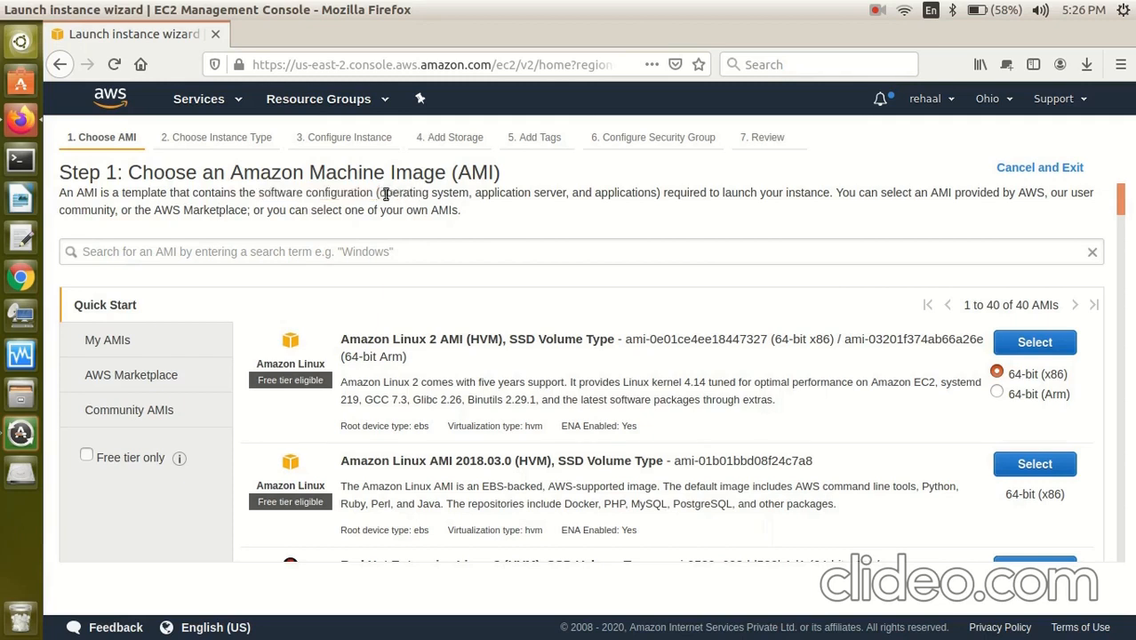
left_click_drag(381, 194, 637, 206)
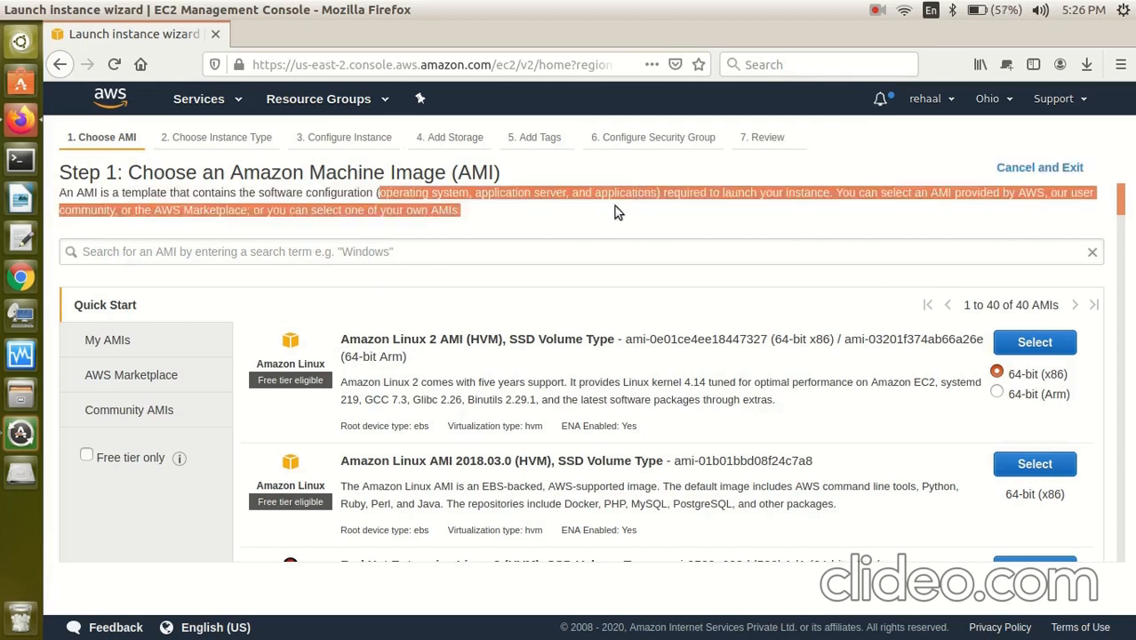
left_click(615, 206)
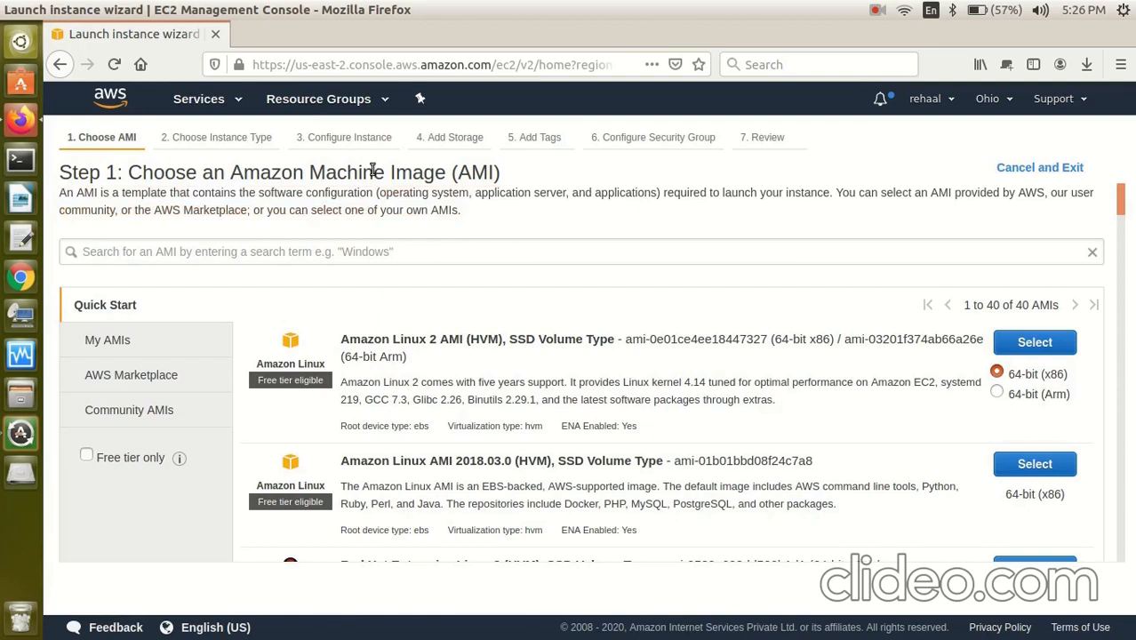
left_click_drag(169, 137, 276, 144)
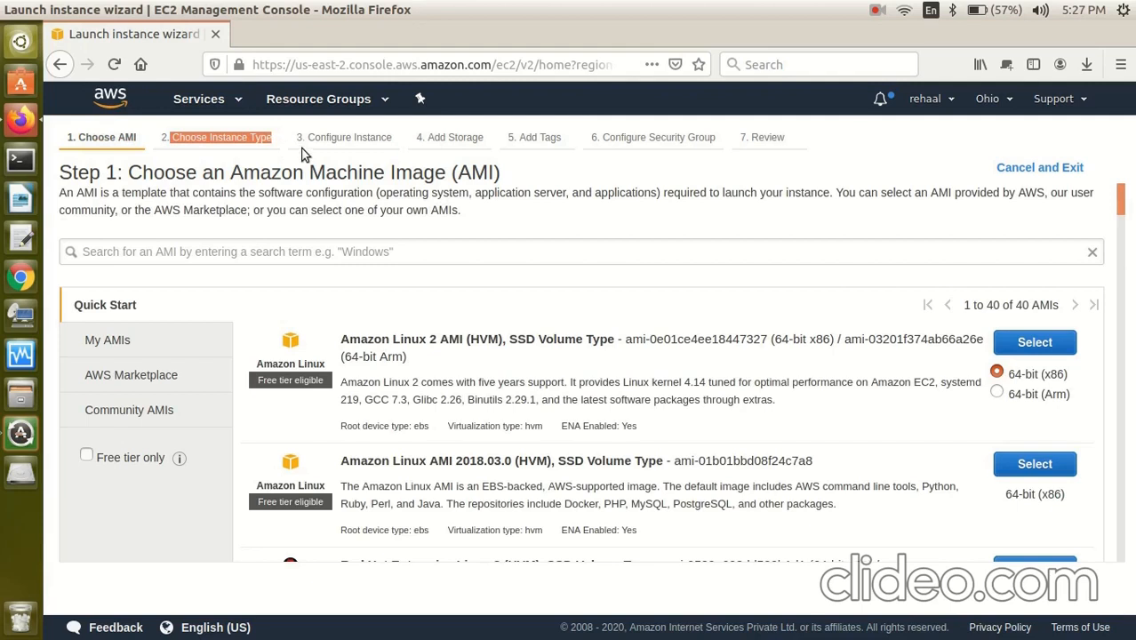
left_click(308, 140)
left_click_drag(308, 140, 392, 145)
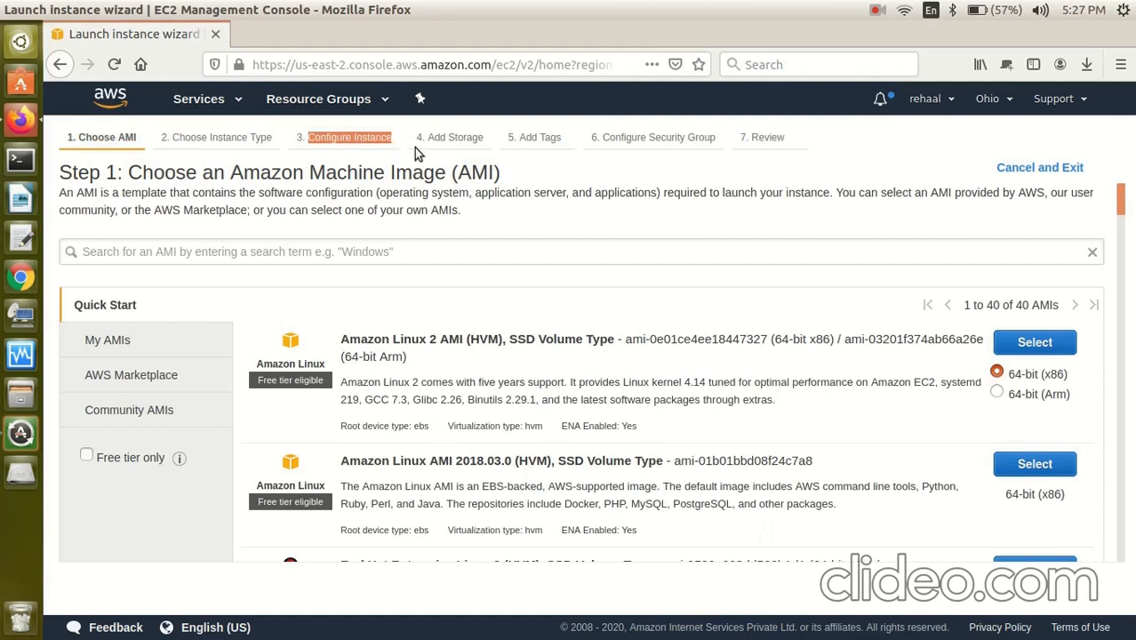
left_click(414, 147)
left_click_drag(425, 140, 487, 147)
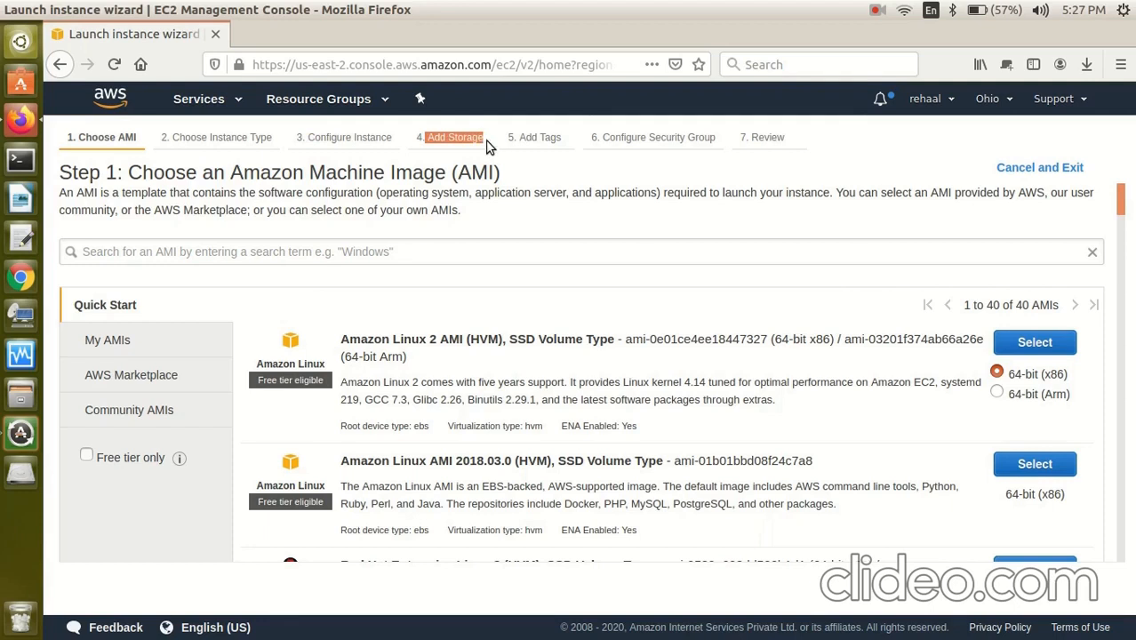
left_click_drag(503, 145, 565, 146)
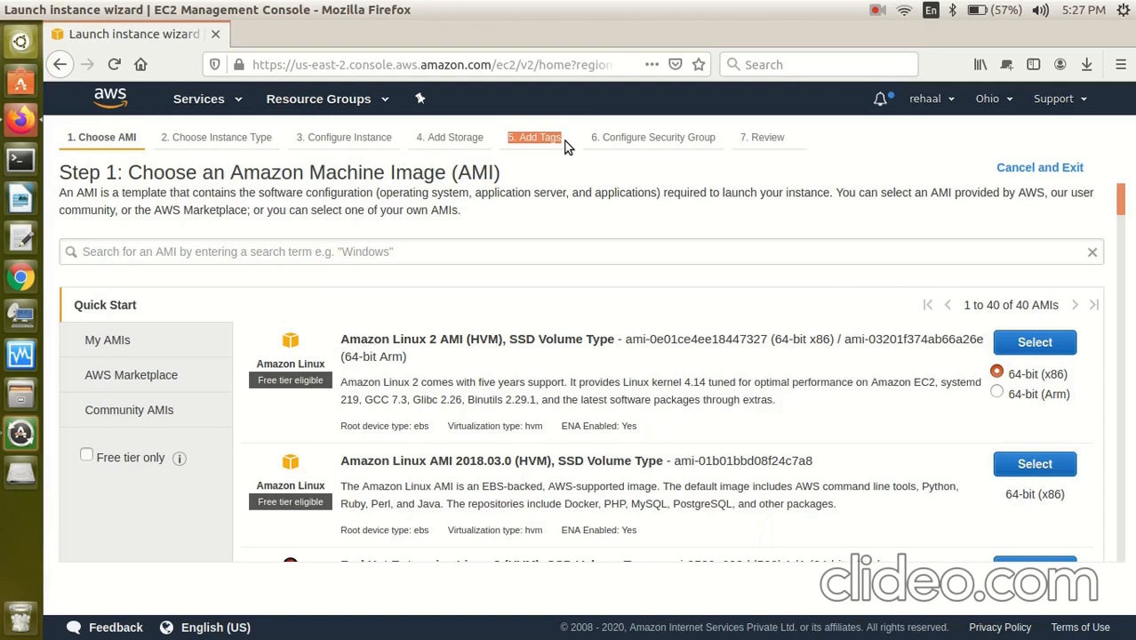
left_click_drag(601, 139, 710, 152)
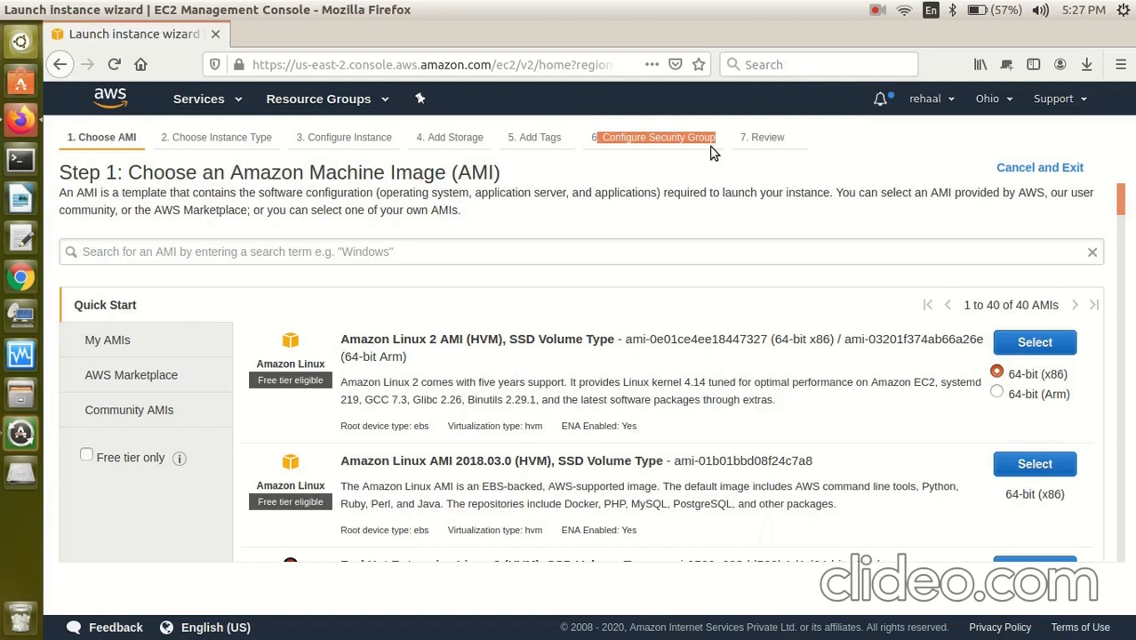
left_click_drag(745, 136, 820, 158)
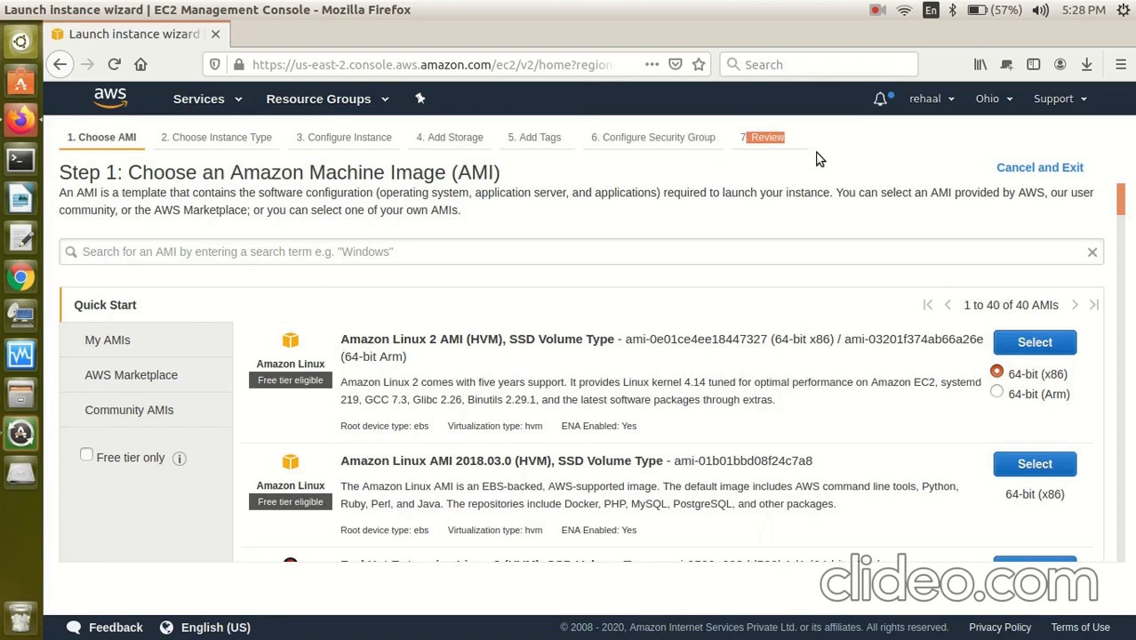
Select the 64-bit (x86) Microsoft Windows Server 2019 Base AMI from the Quick Start list.
left_click(844, 149)
left_click_drag(1118, 205, 1127, 340)
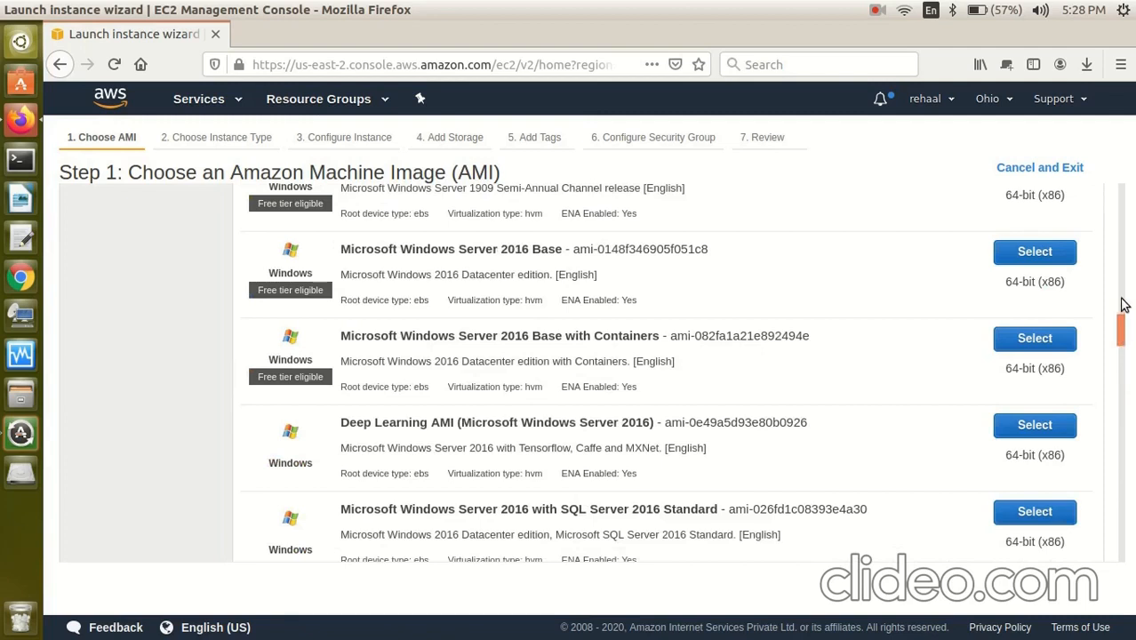
left_click_drag(1123, 324, 1118, 263)
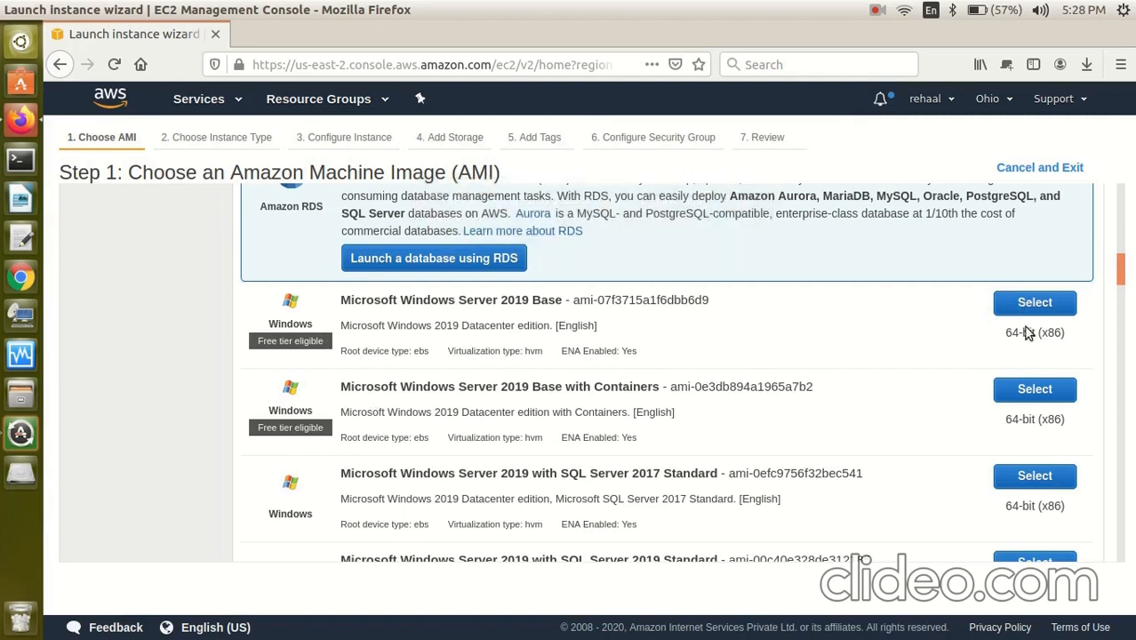
left_click_drag(1003, 329, 1038, 335)
left_click(1071, 332)
left_click(1033, 304)
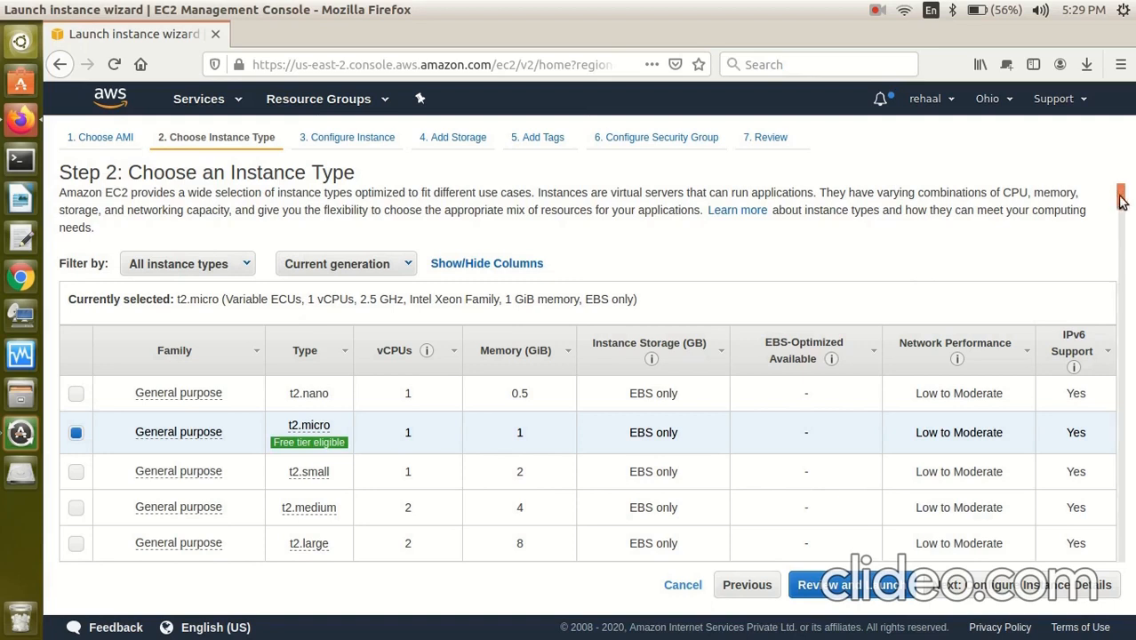
left_click_drag(1122, 199, 1122, 207)
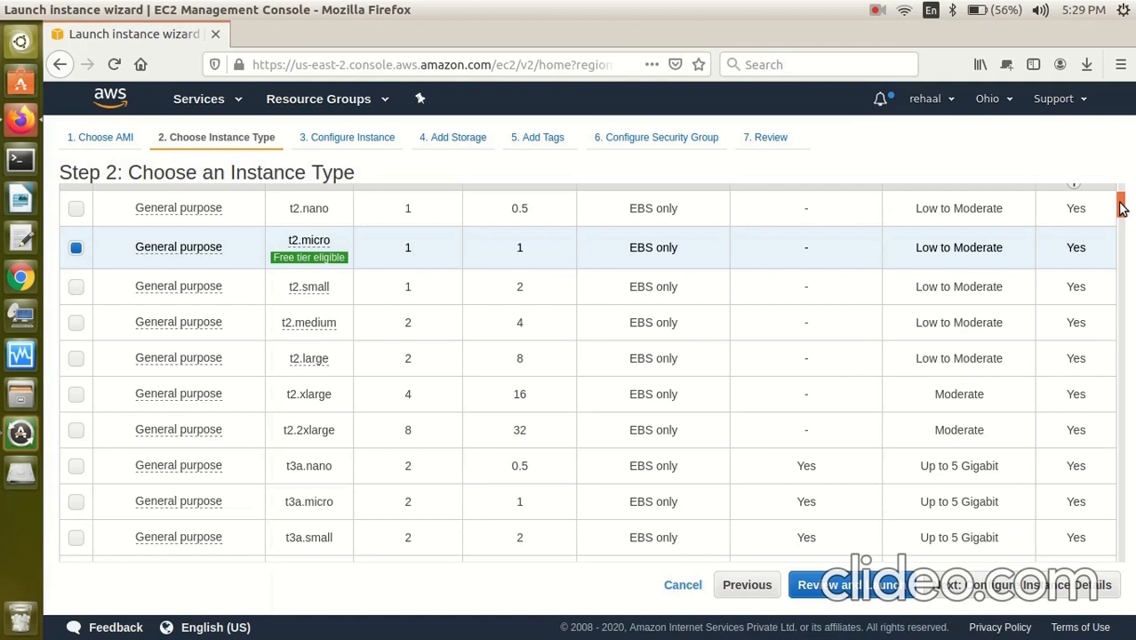
left_click_drag(1122, 207, 1122, 203)
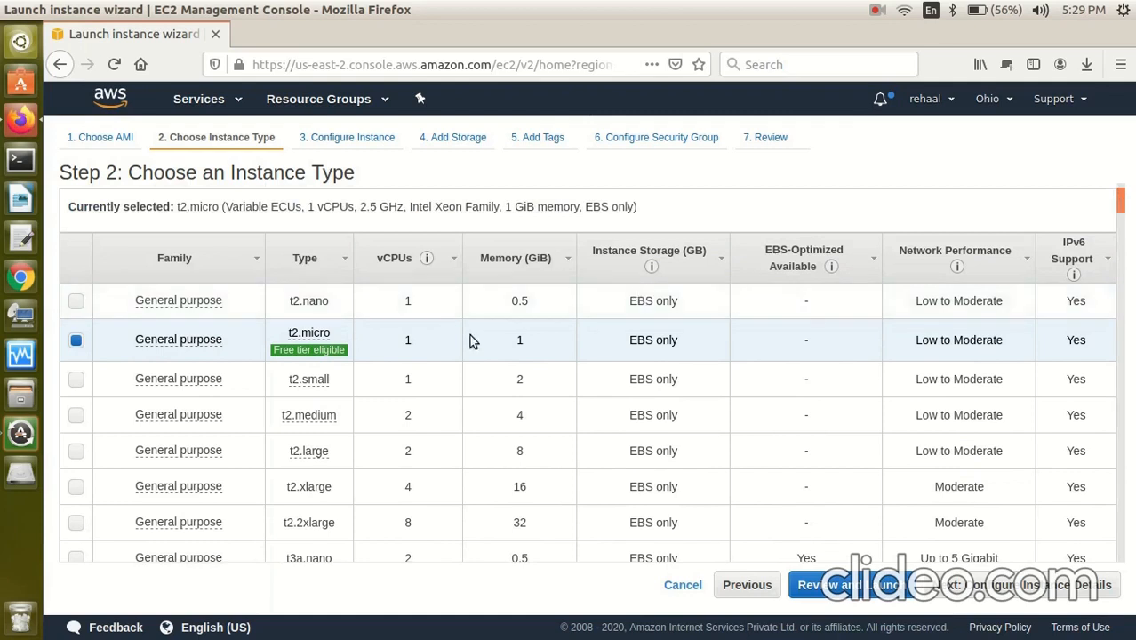
mouse_move(308, 346)
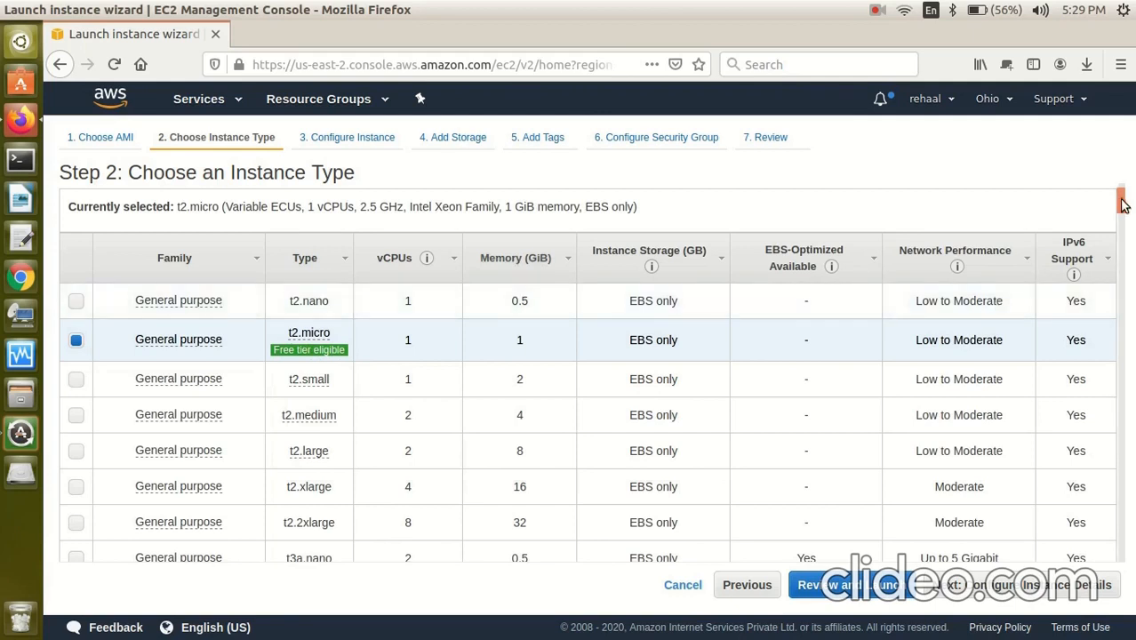
left_click_drag(1120, 201, 1126, 416)
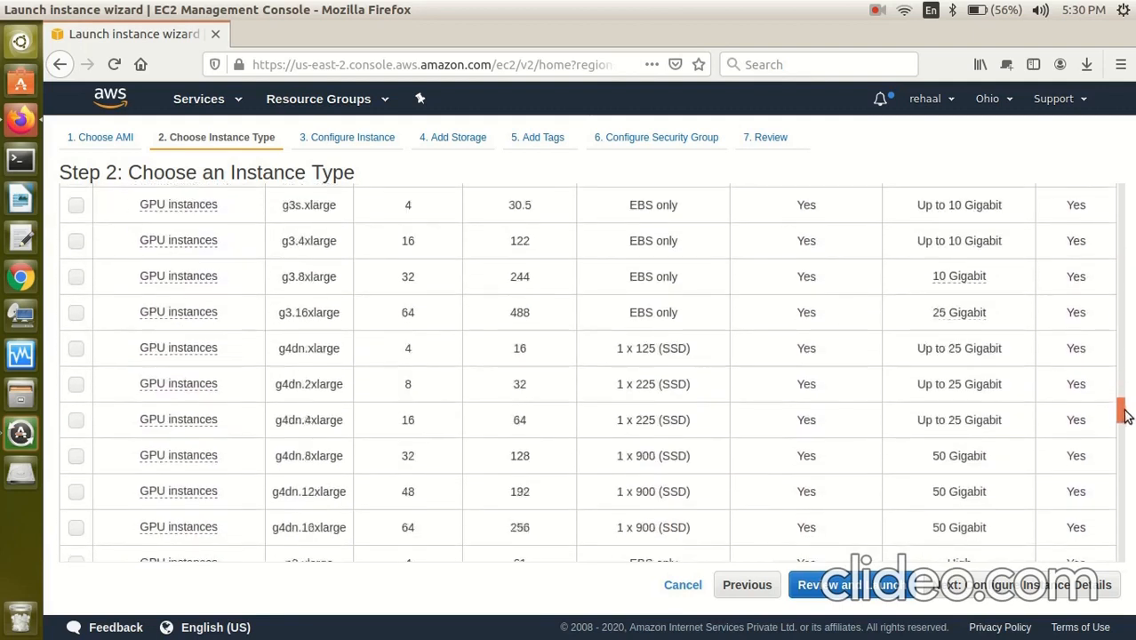
left_click_drag(1126, 416, 1131, 207)
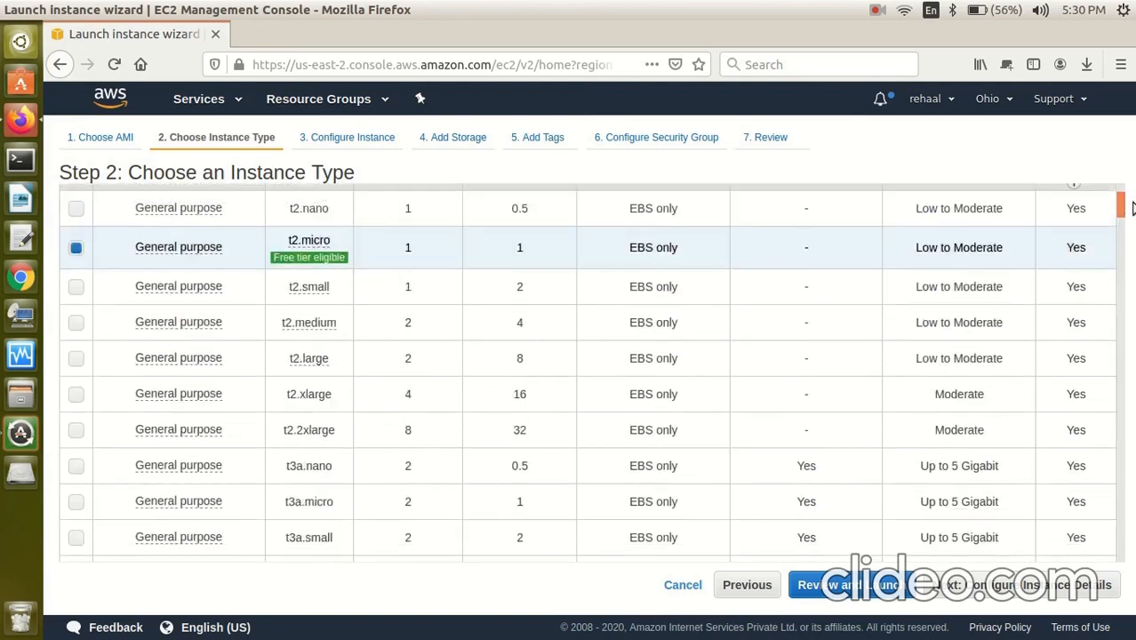
Choose the free-tier t2.micro instance type instead of t2.nano and proceed to instance details.
left_click(1119, 208)
left_click_drag(1122, 208, 1122, 202)
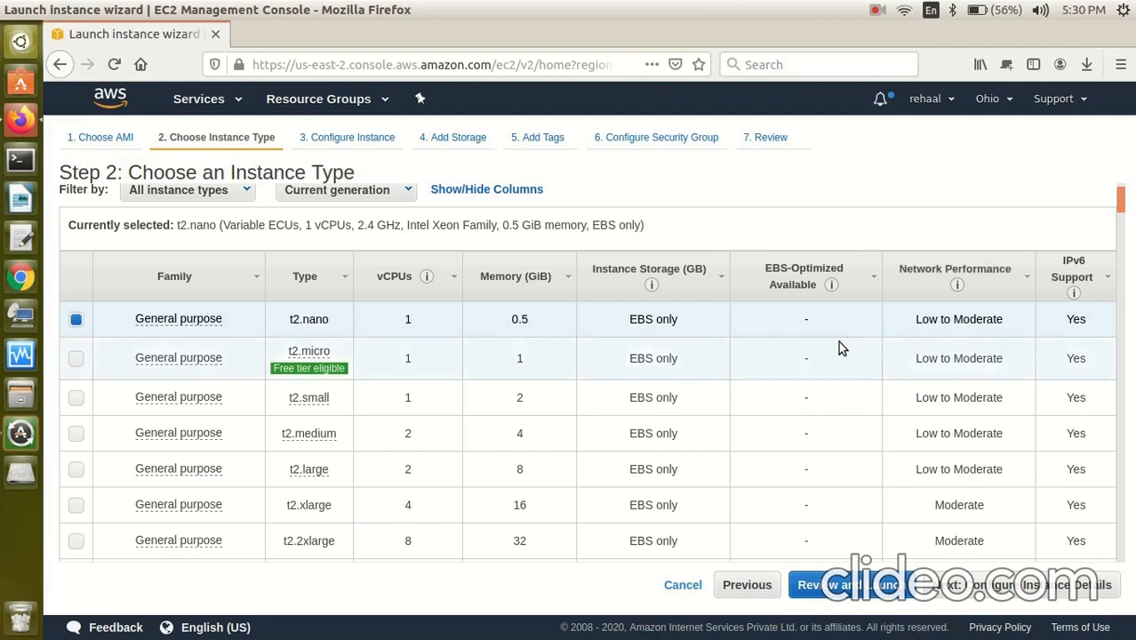
left_click(76, 358)
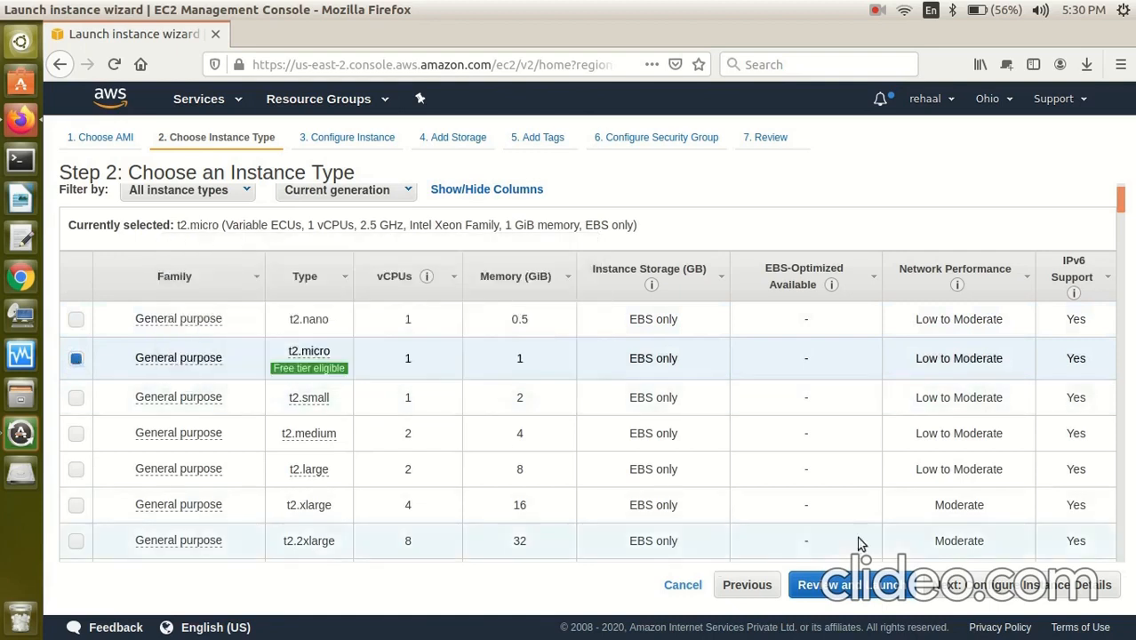
left_click(999, 587)
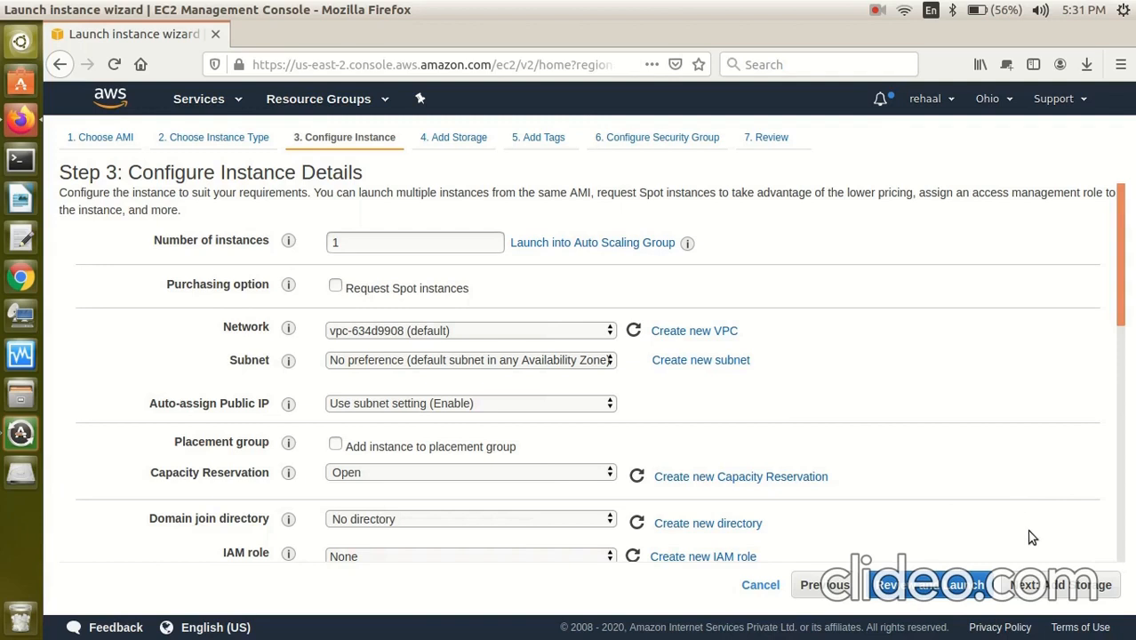
Leave the details at 1 instance on the default VPC and continue to Add Storage.
left_click(1063, 585)
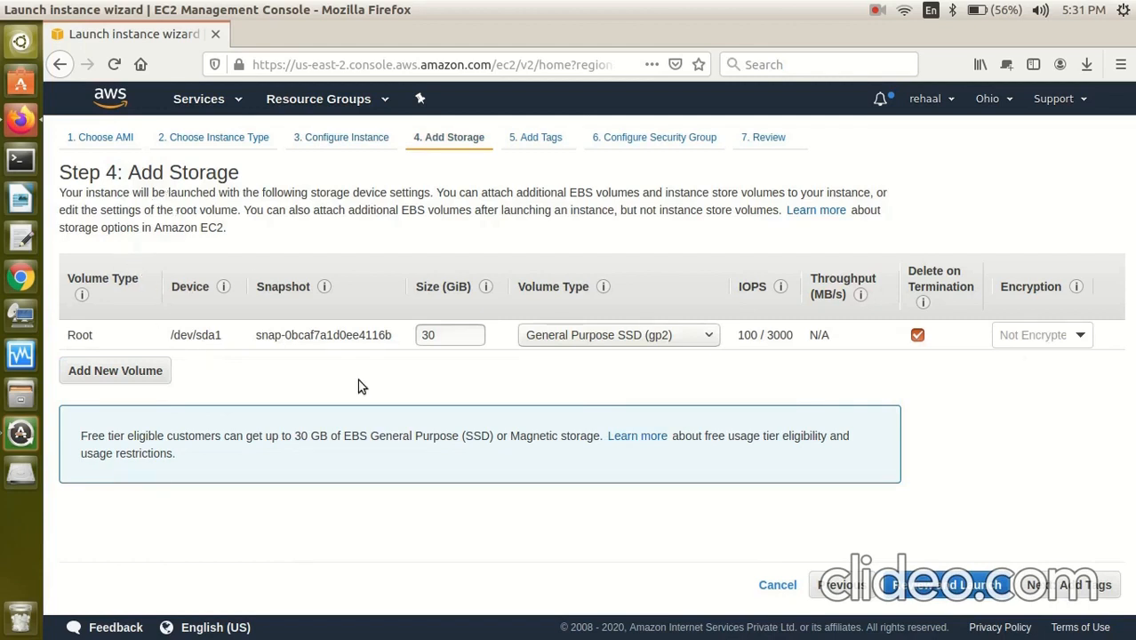
Leave the root volume at 30 GiB with gp2 volume type and continue to Add Tags.
double_click(431, 336)
left_click(559, 368)
left_click(711, 336)
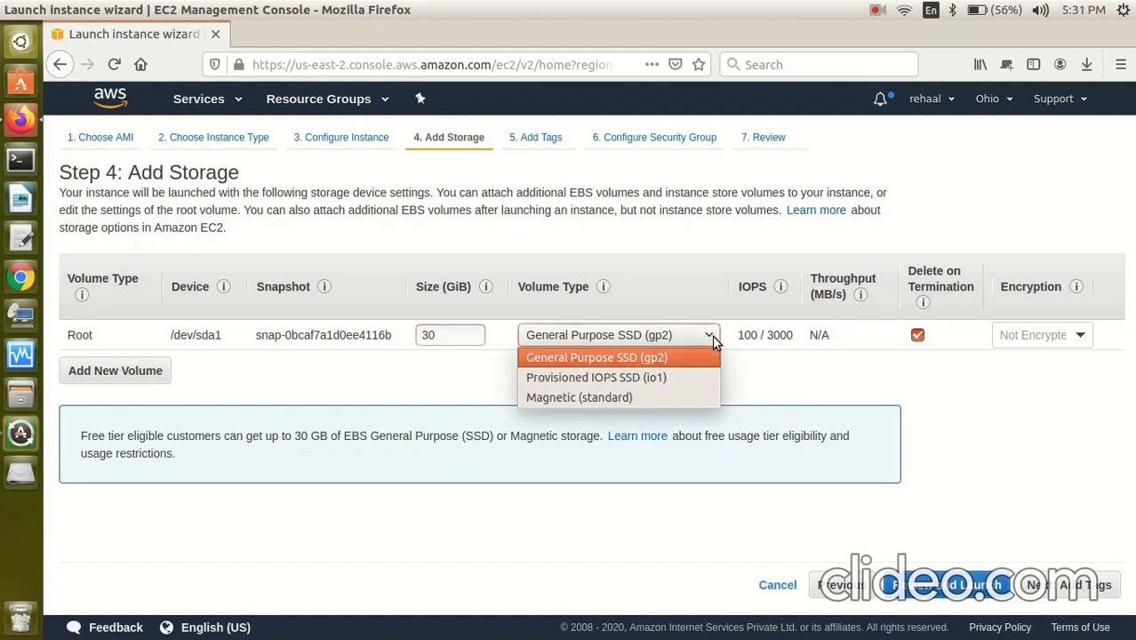
left_click(710, 337)
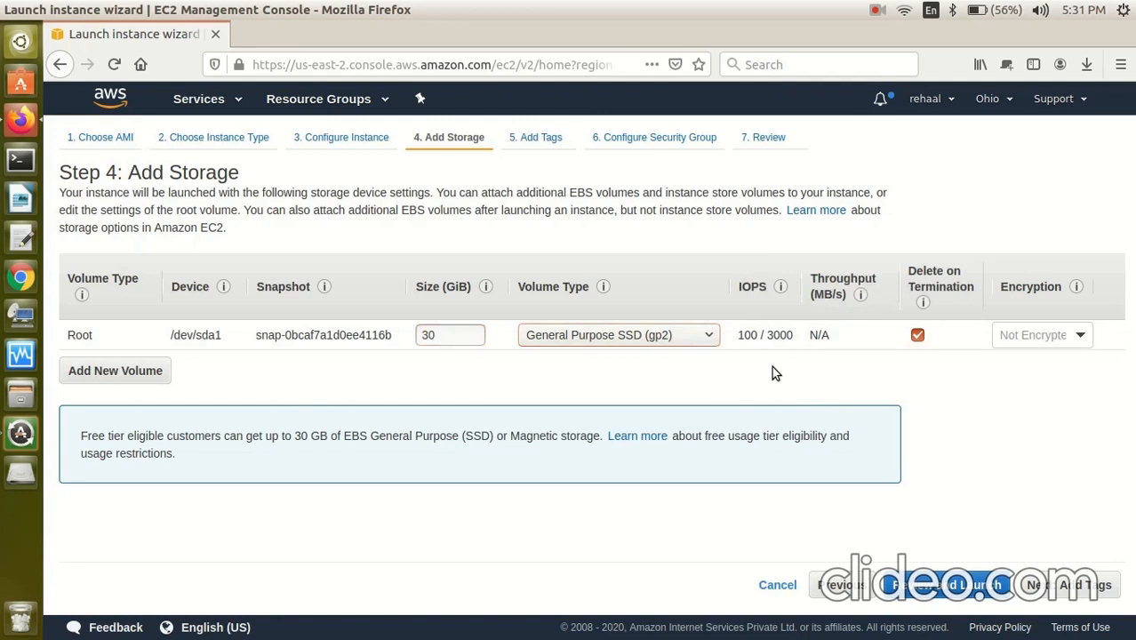
left_click(1054, 592)
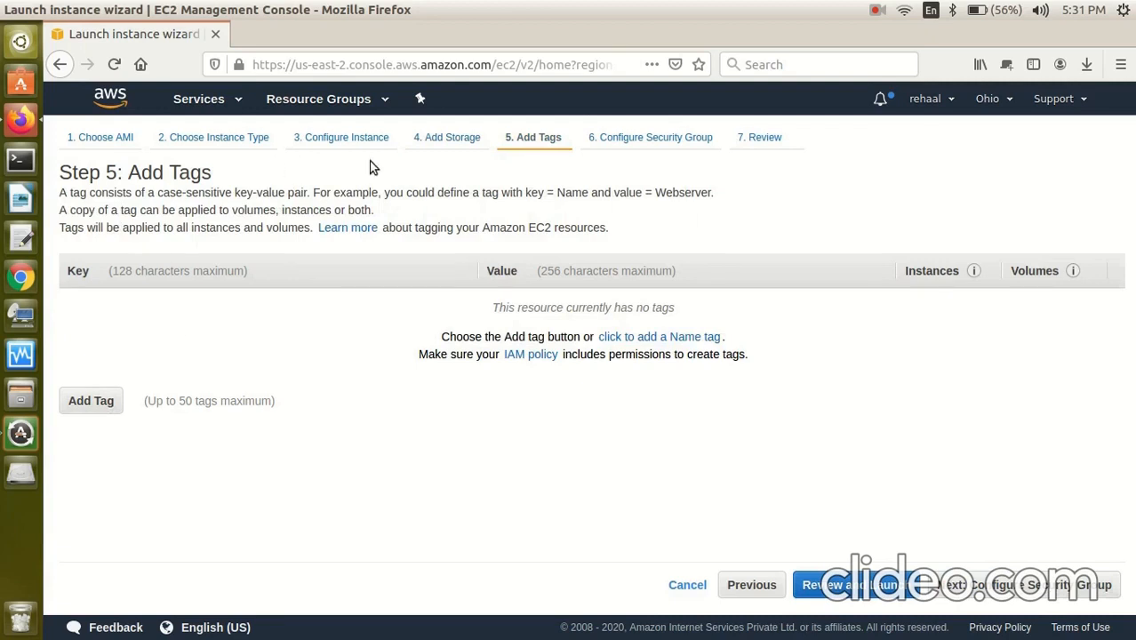
Add a tag with key 'myec2' and value 'myec2'.
left_click(106, 404)
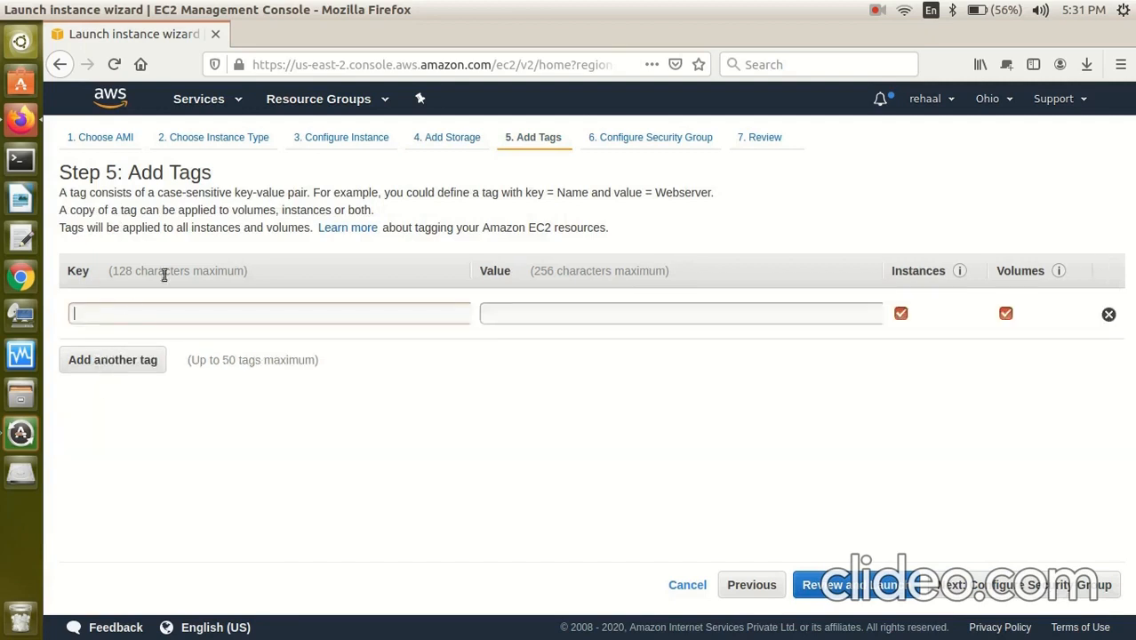
type("myec2")
key("Tab")
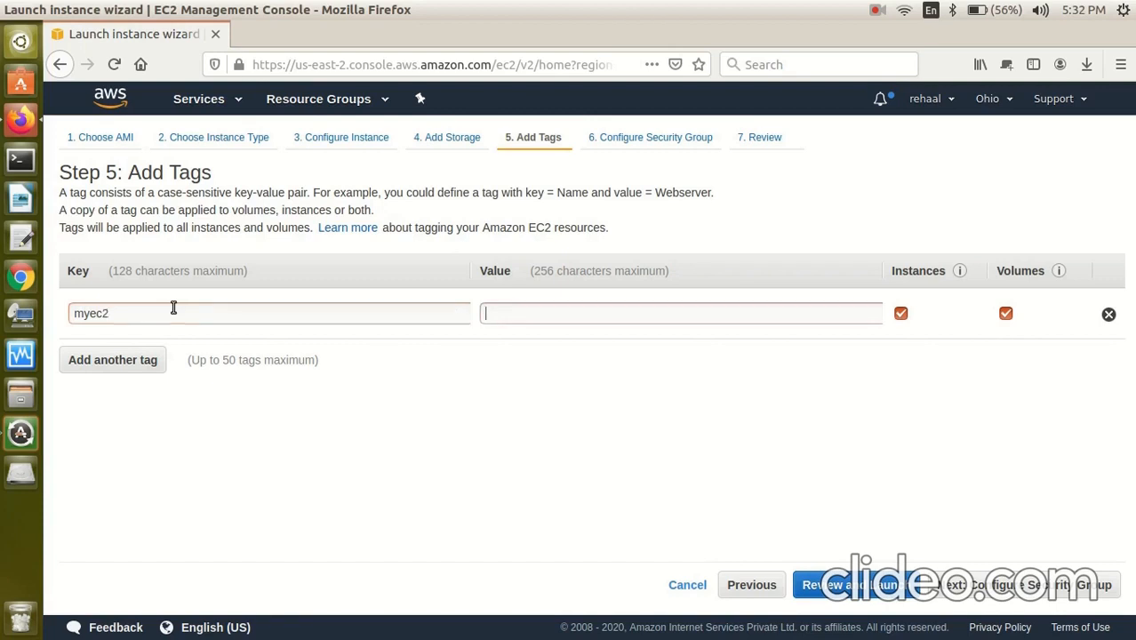
type("myec2")
Keep launch-wizard-1's RDP rule (TCP 3389 from 0.0.0.0/0) and go to Review and Launch.
left_click(979, 587)
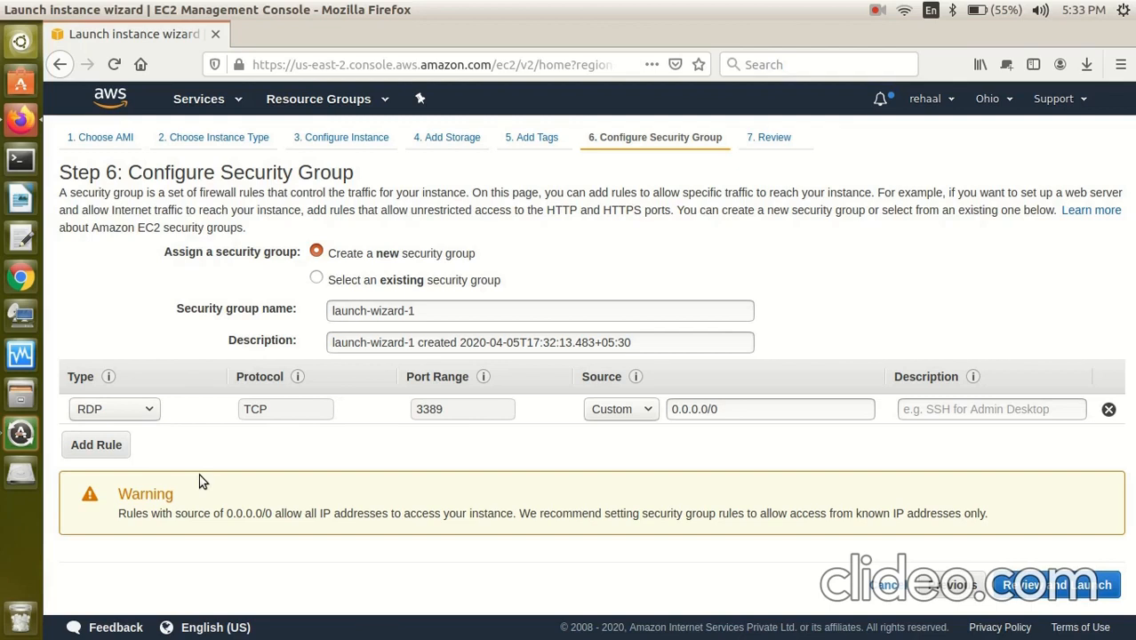
left_click(152, 410)
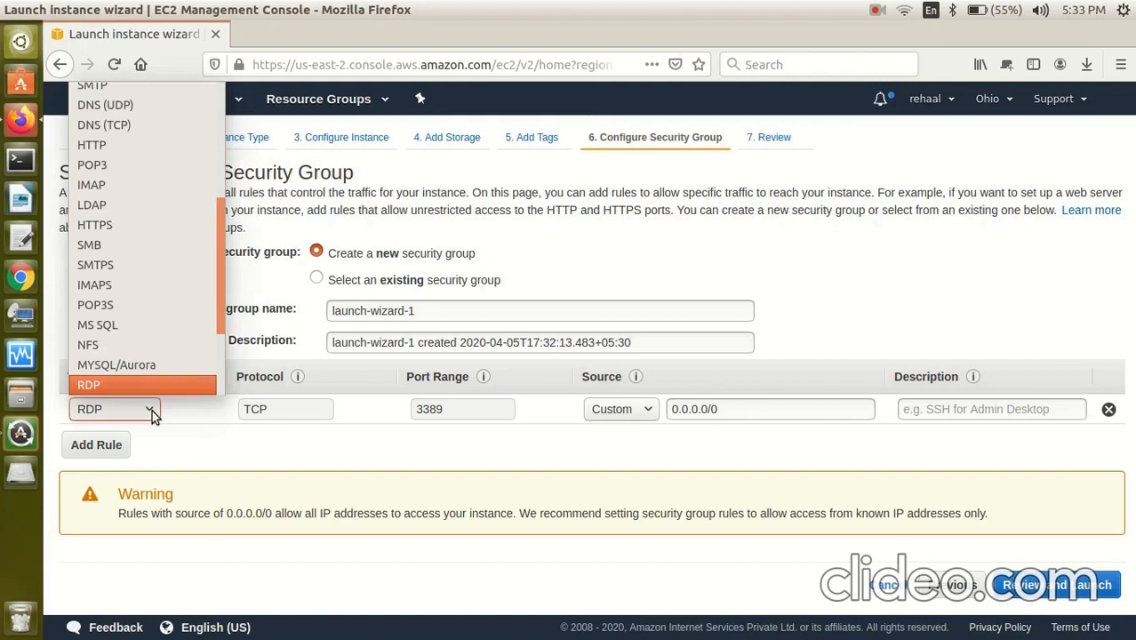
left_click(152, 410)
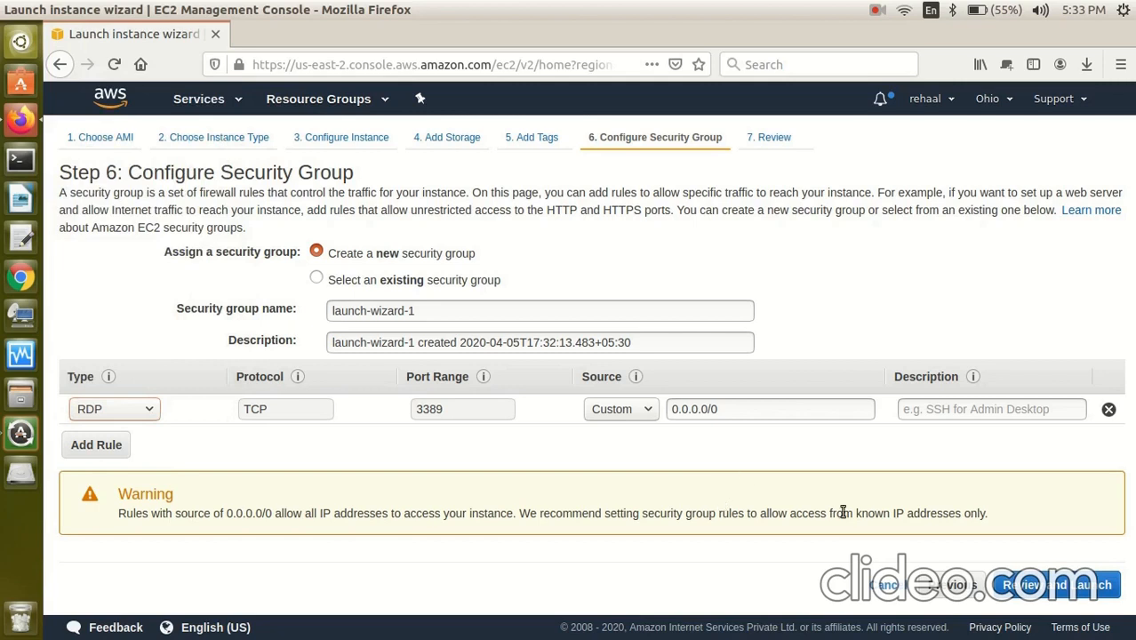
left_click(1029, 587)
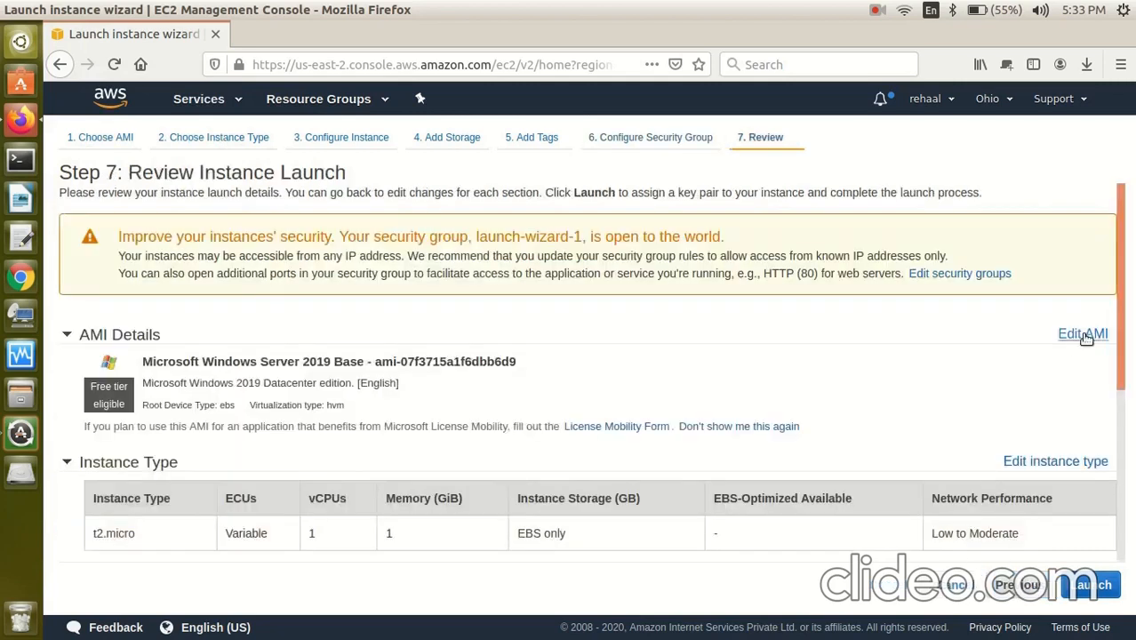
Review the Windows Server 2019 Base t2.micro settings and launch, bringing up the key pair dialog.
left_click_drag(1120, 349, 1134, 502)
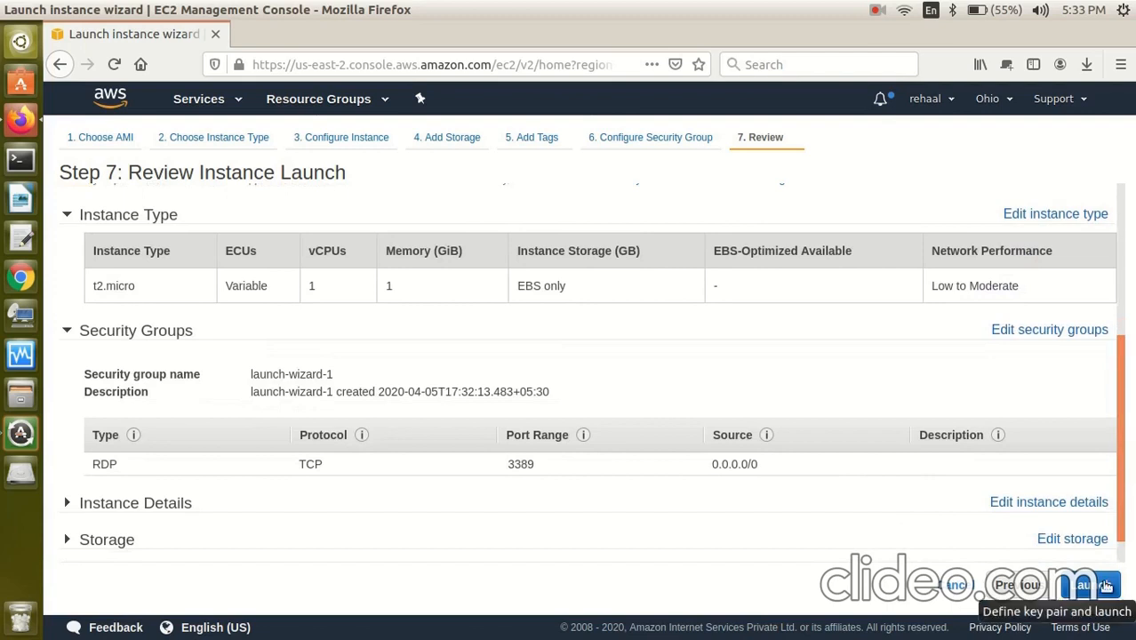
left_click(1106, 585)
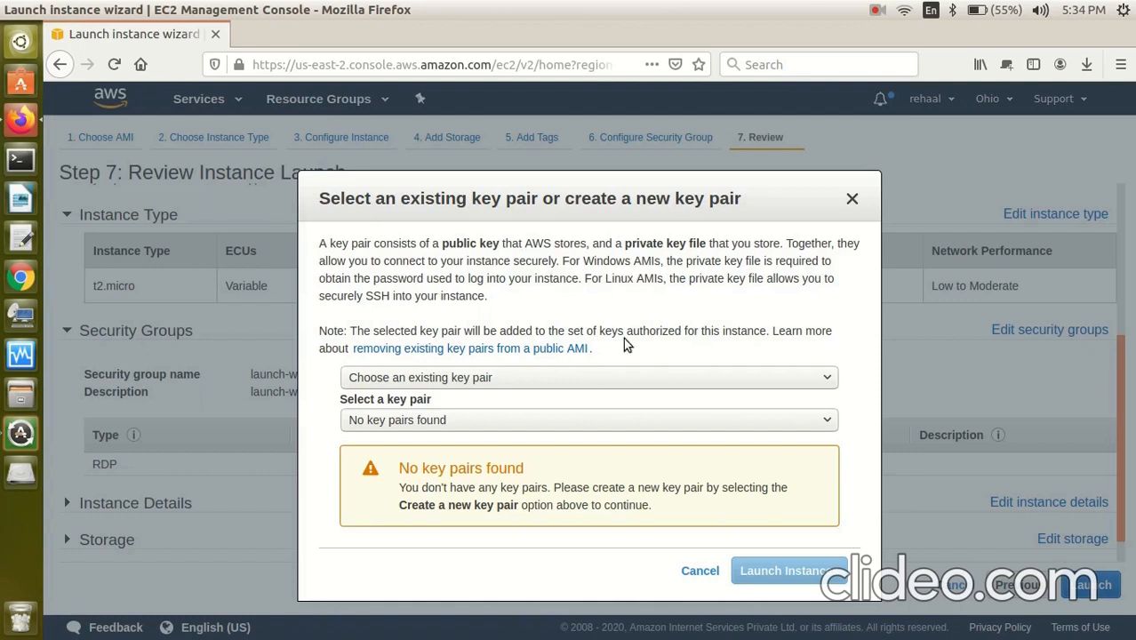
Create and download a new key pair named ktc (ktc.pem), then launch the instance.
left_click(702, 380)
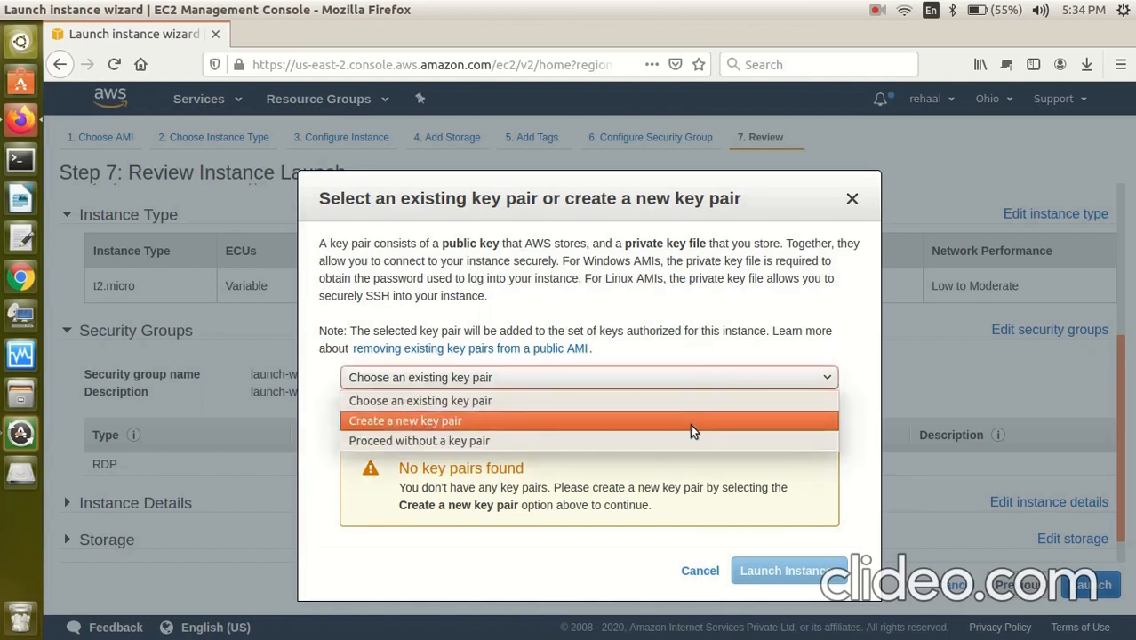
left_click(690, 424)
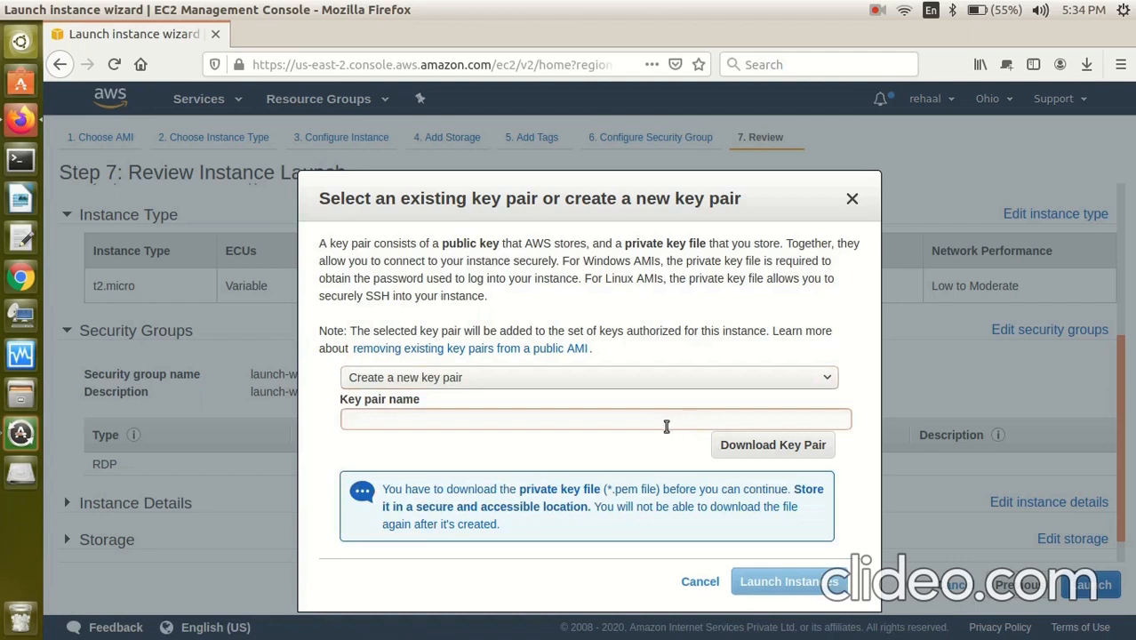
type("ktc")
left_click(762, 446)
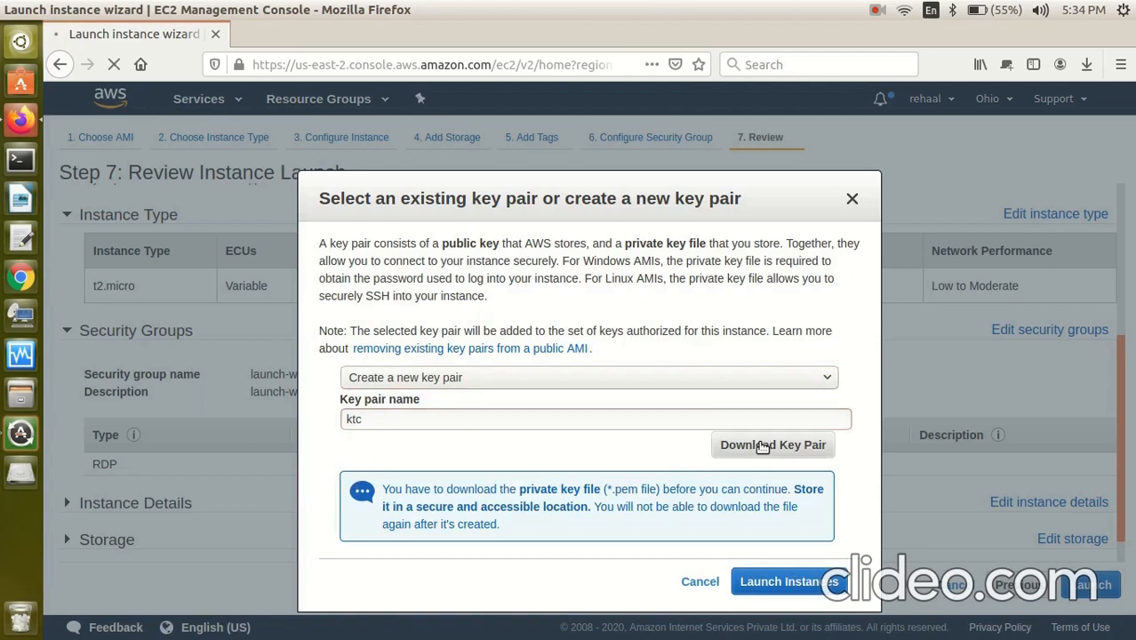
left_click(747, 455)
left_click(768, 587)
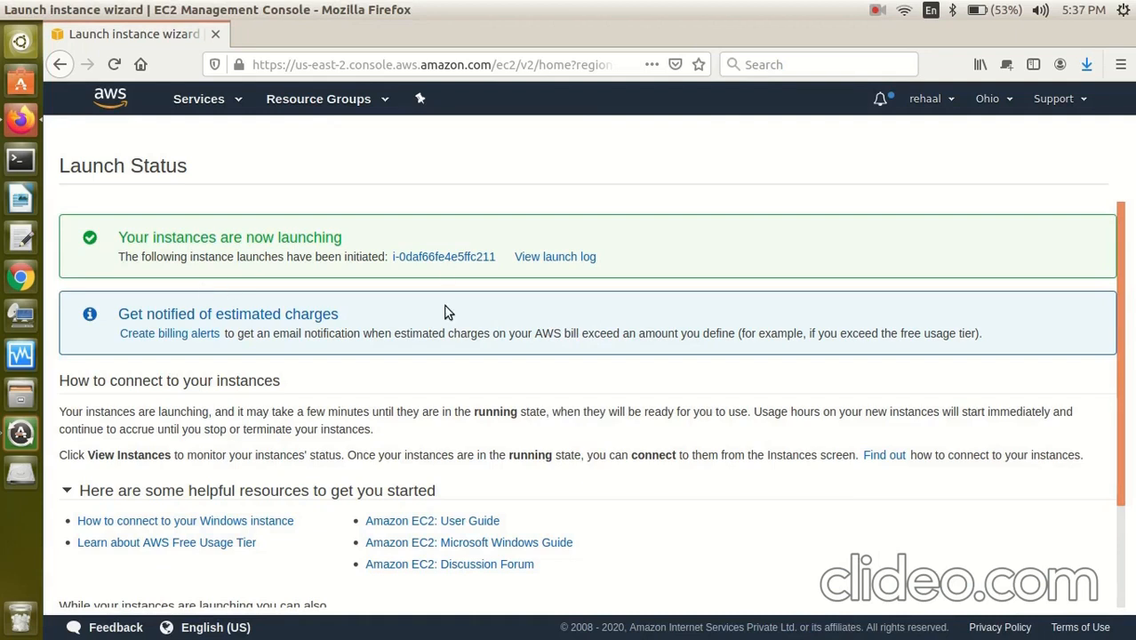
Open the new instance's ID link to show it in the Instances list.
left_click(461, 260)
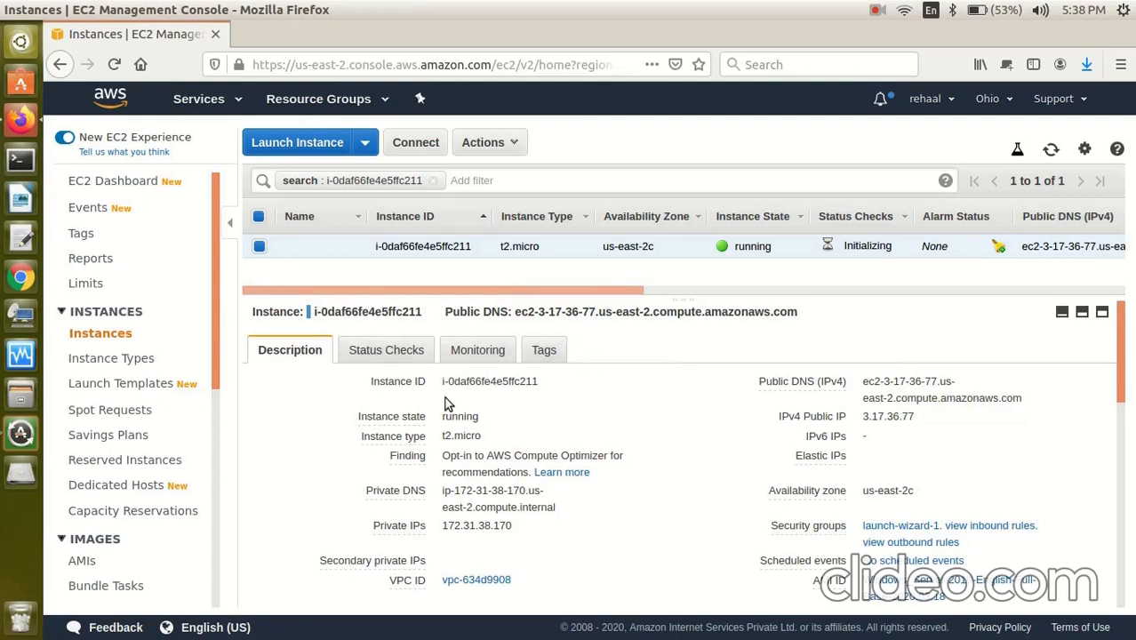
mouse_move(416, 422)
mouse_move(841, 378)
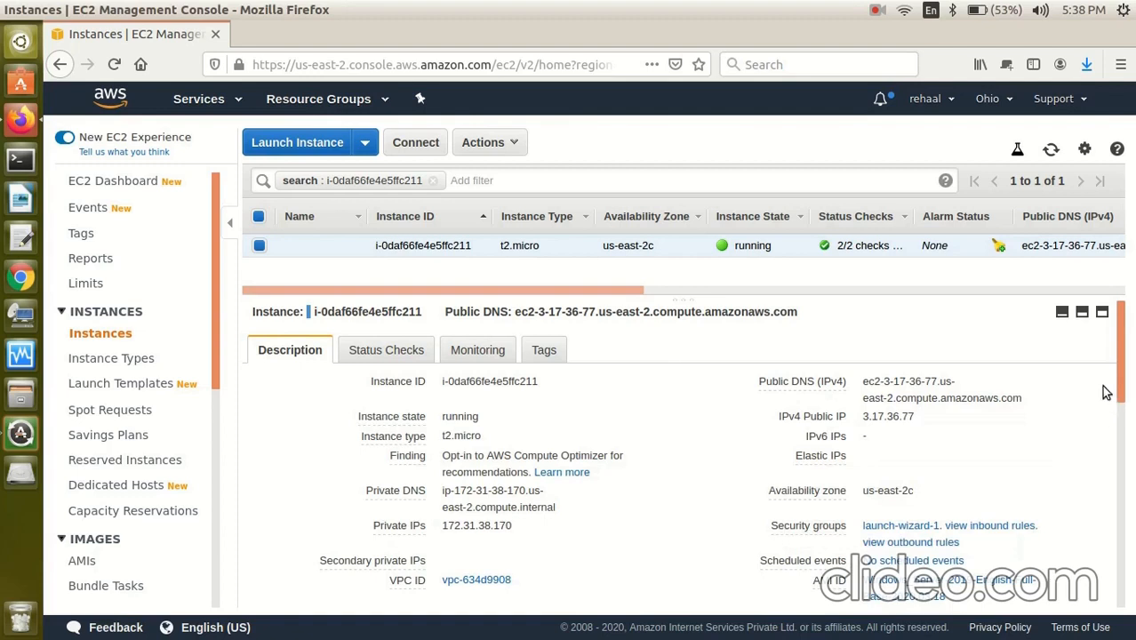
left_click_drag(1123, 371, 1119, 444)
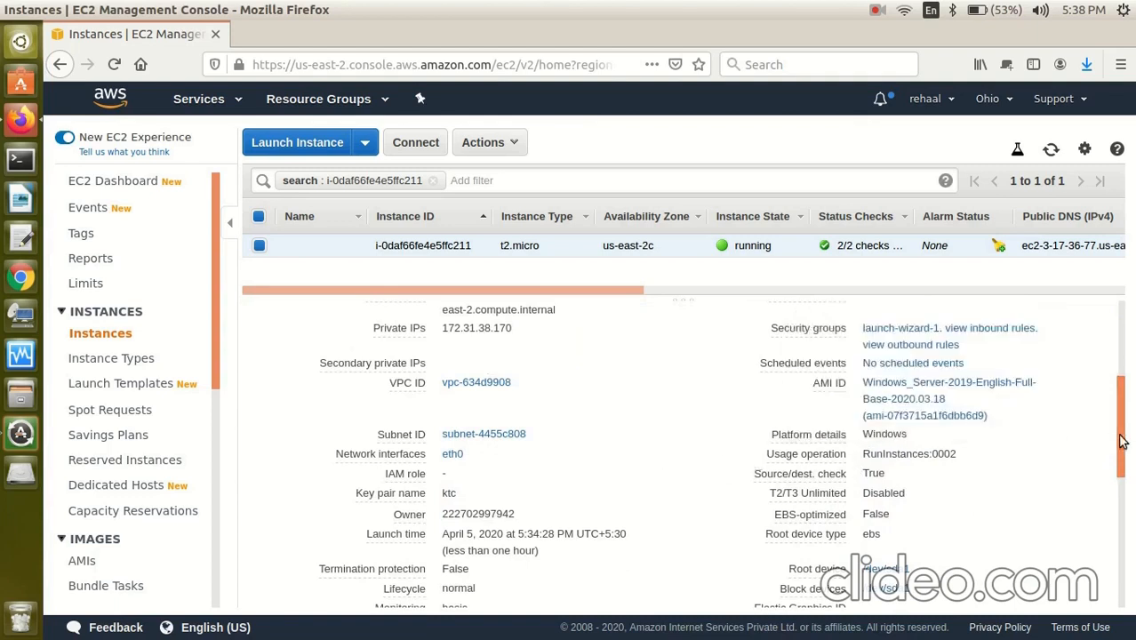
left_click_drag(1124, 443, 1120, 365)
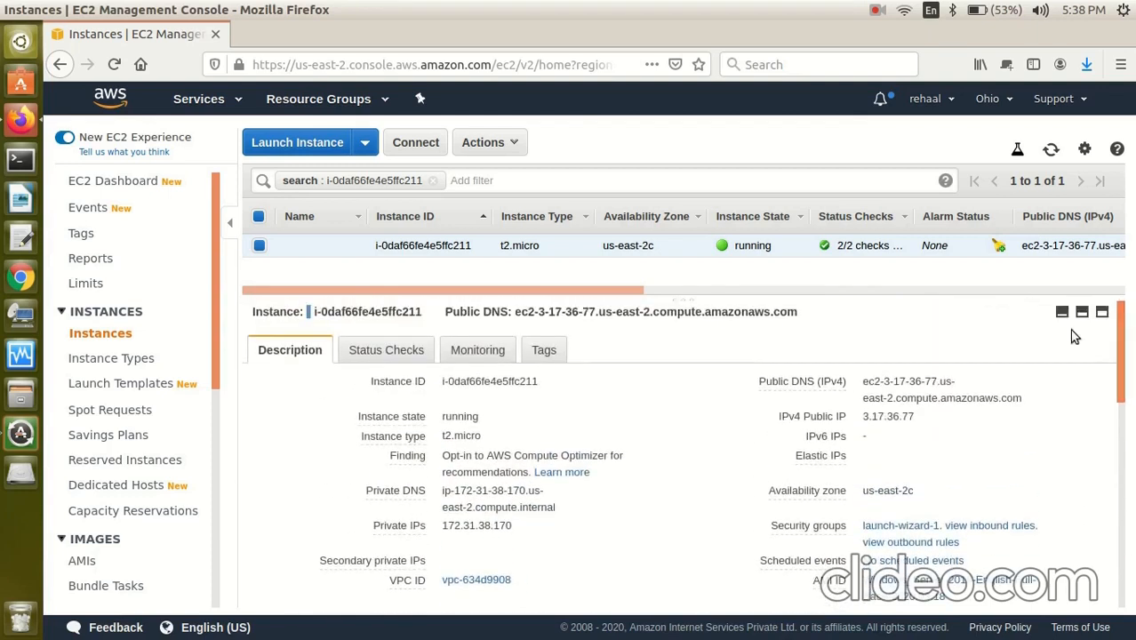
Show the instance's Status Checks, with system and instance reachability both passed.
left_click(388, 350)
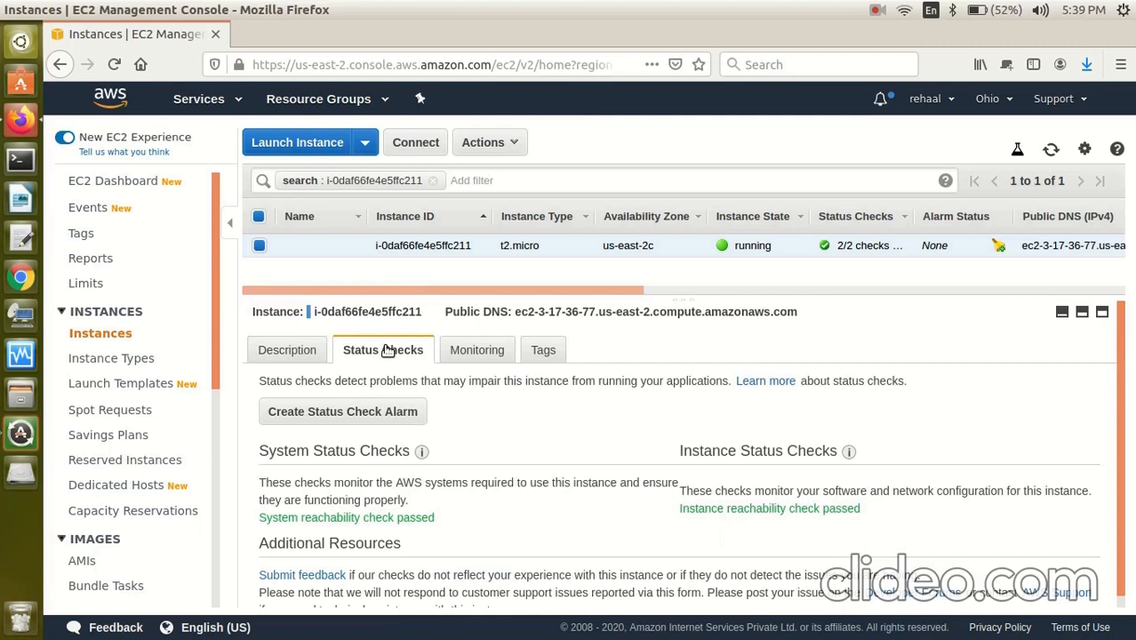
Review the instance's CloudWatch monitoring graphs, then its tags showing myec2 = myec2.
left_click(466, 354)
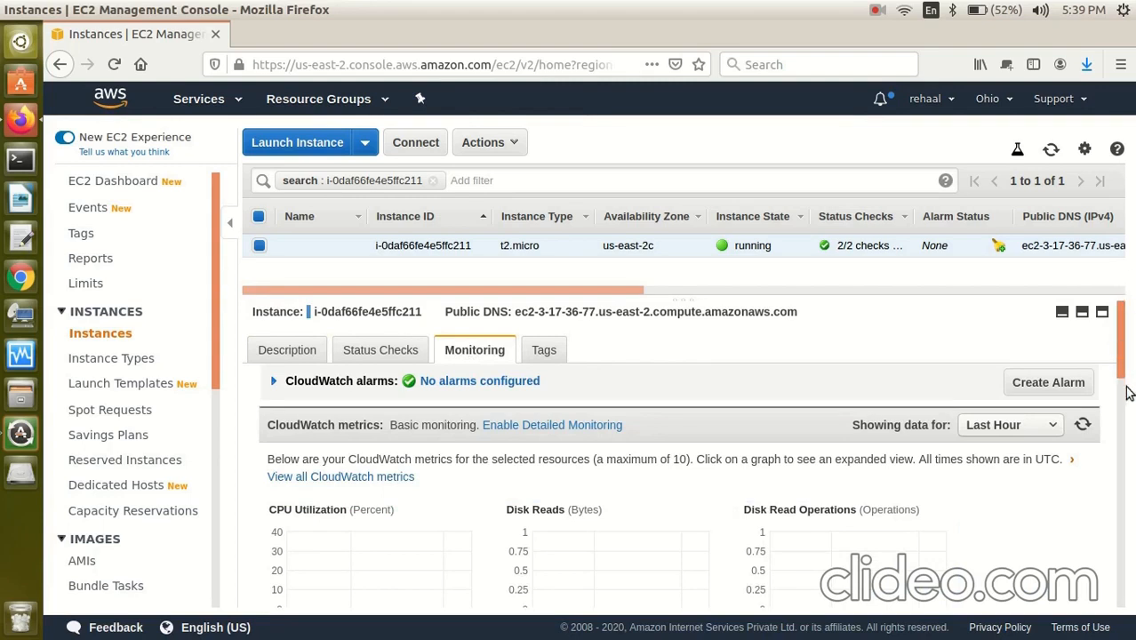
scroll(1124, 391, "down", 2)
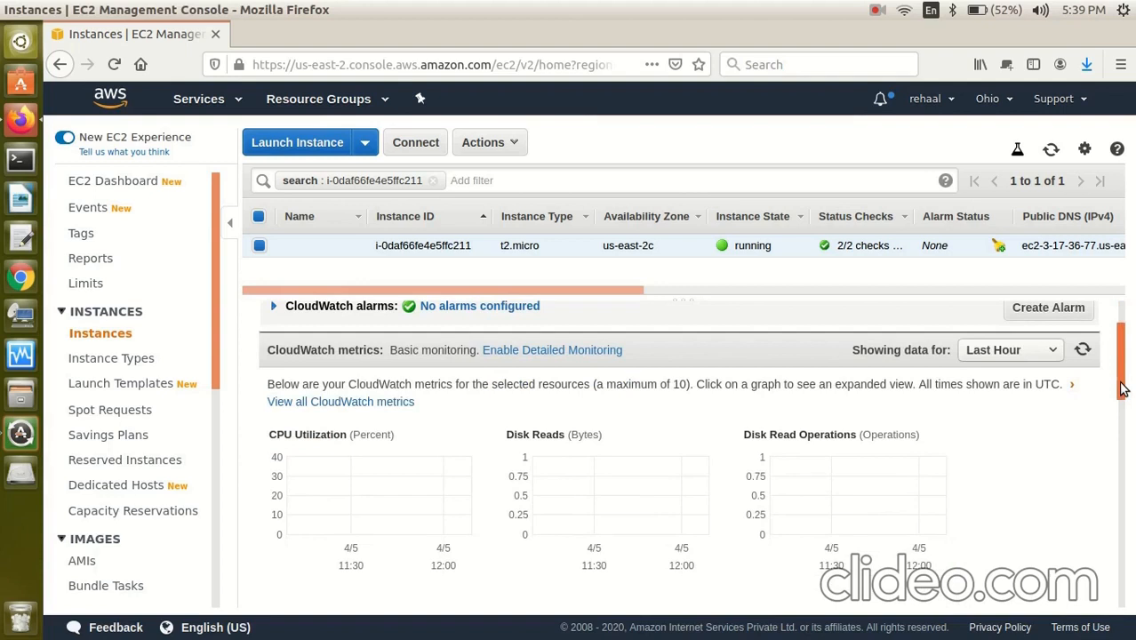
left_click_drag(1122, 389, 1115, 320)
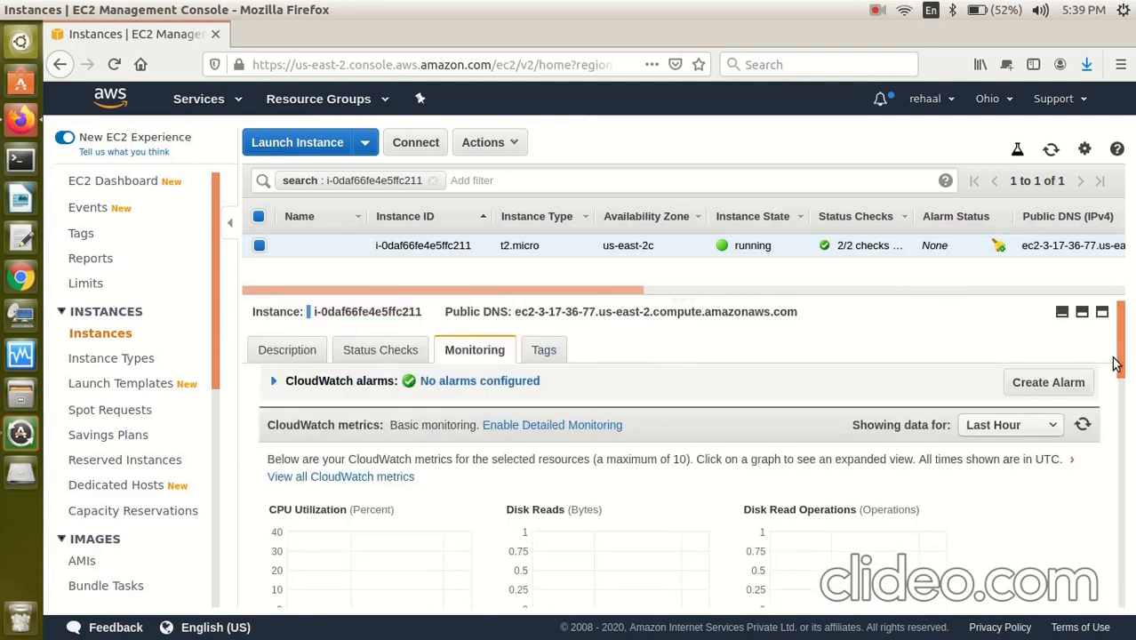
left_click(551, 354)
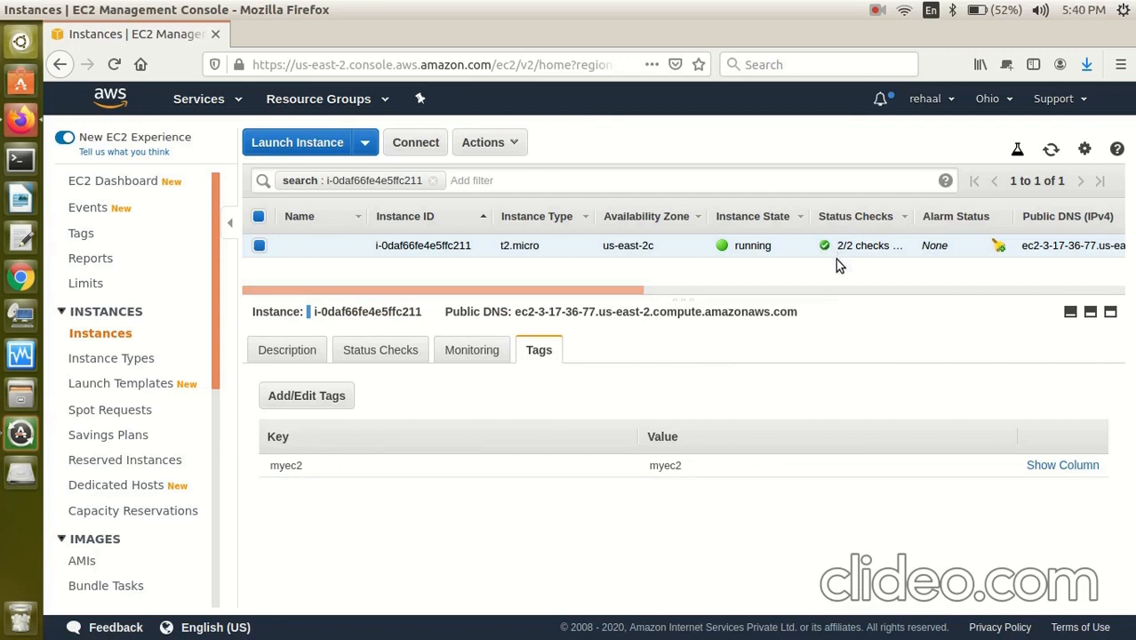
left_click(513, 147)
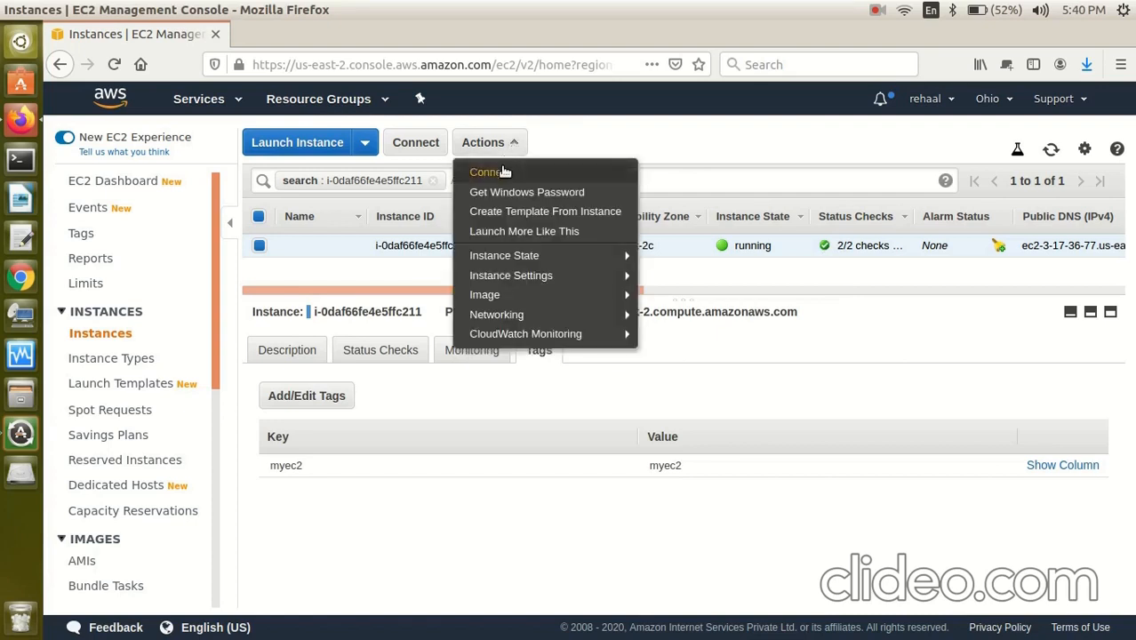
Open the instance's Connect details and save its Remote Desktop (RDP) file.
left_click(504, 172)
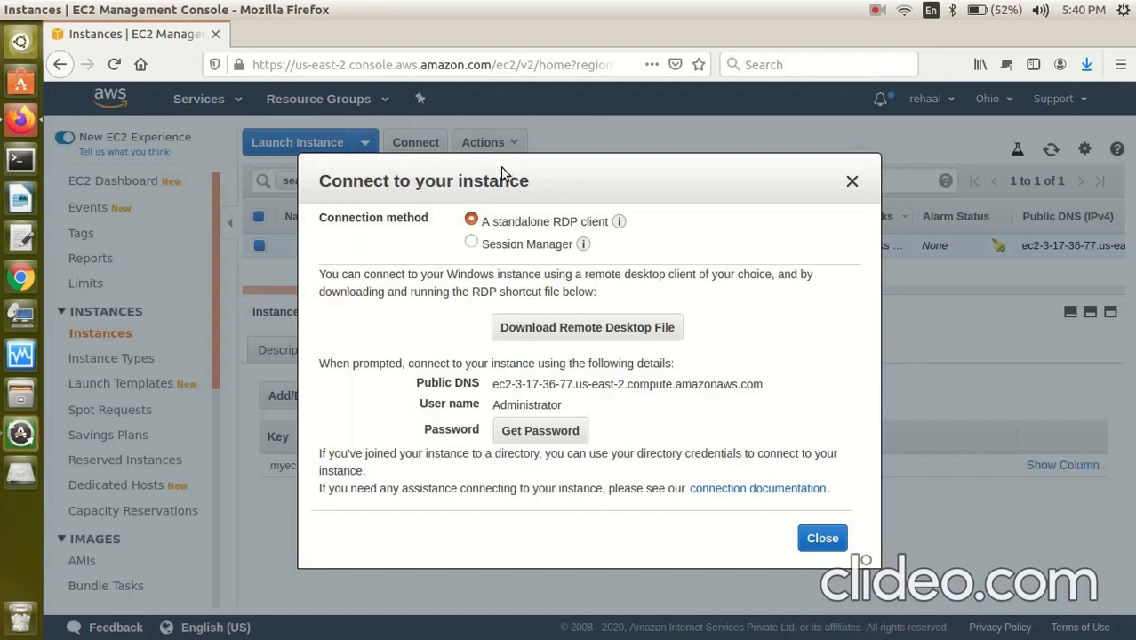
left_click(576, 335)
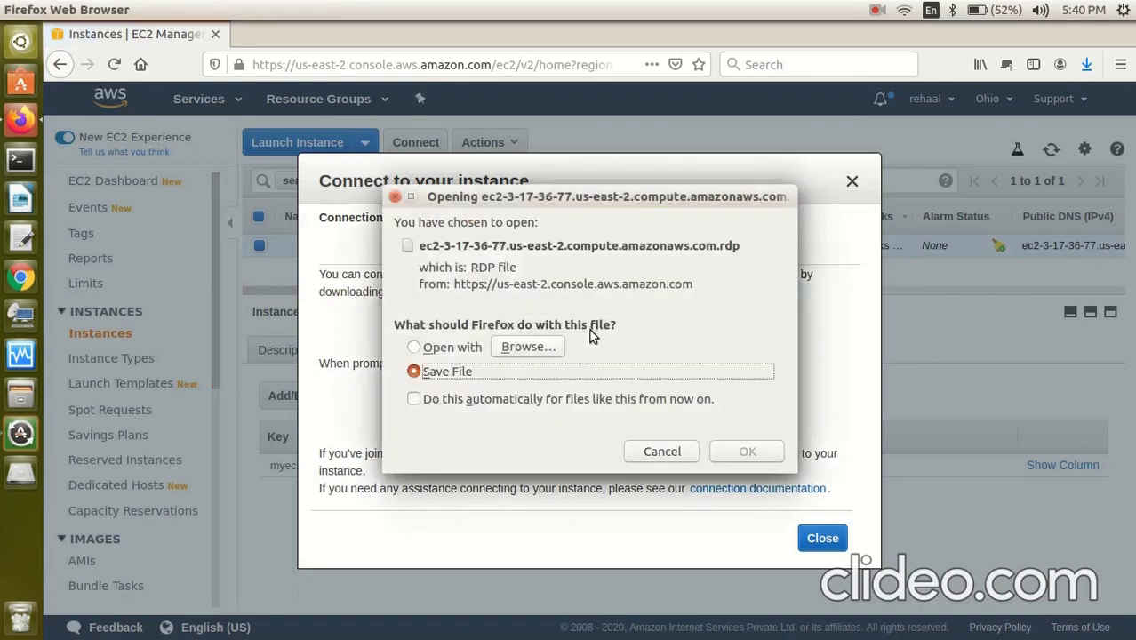
left_click(747, 453)
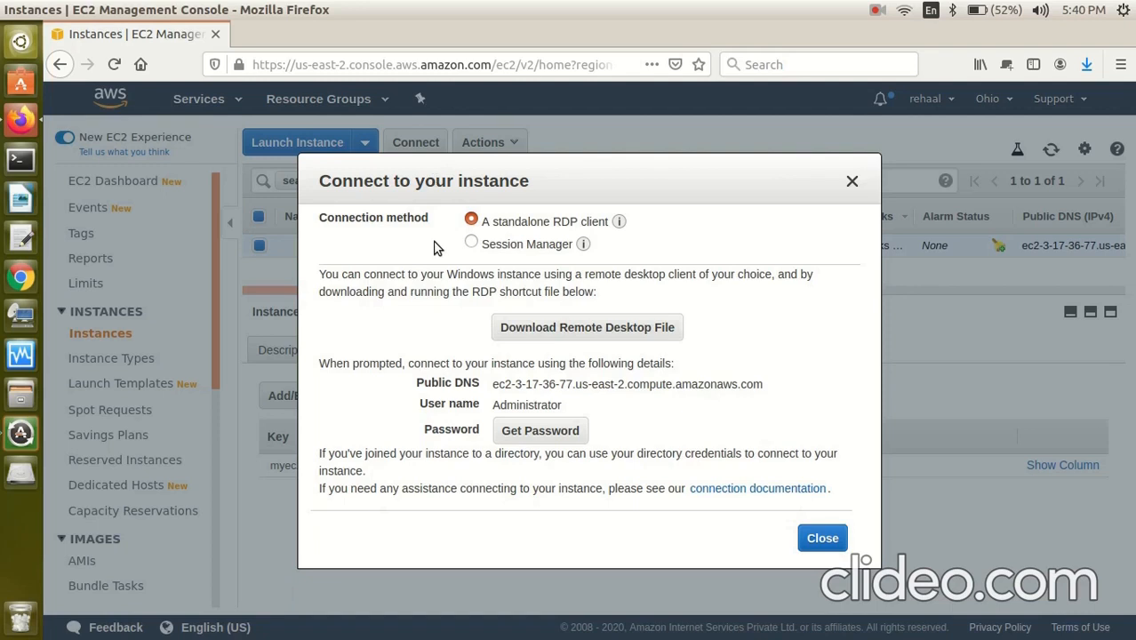
Decrypt the instance's Administrator password using the ktc.pem key pair.
left_click(527, 434)
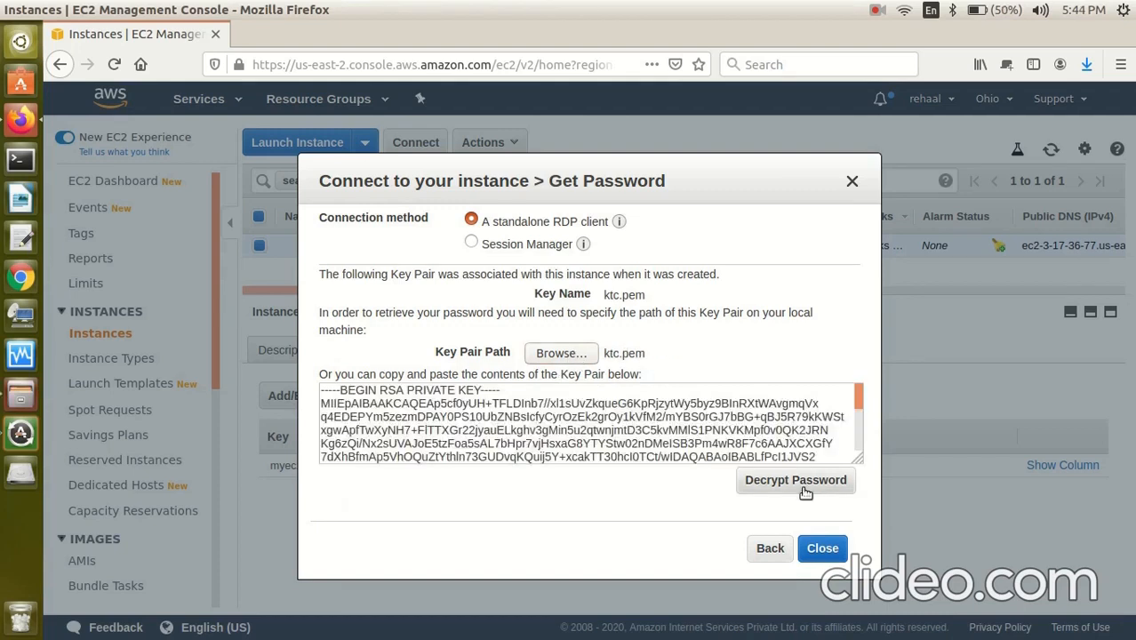
left_click(810, 488)
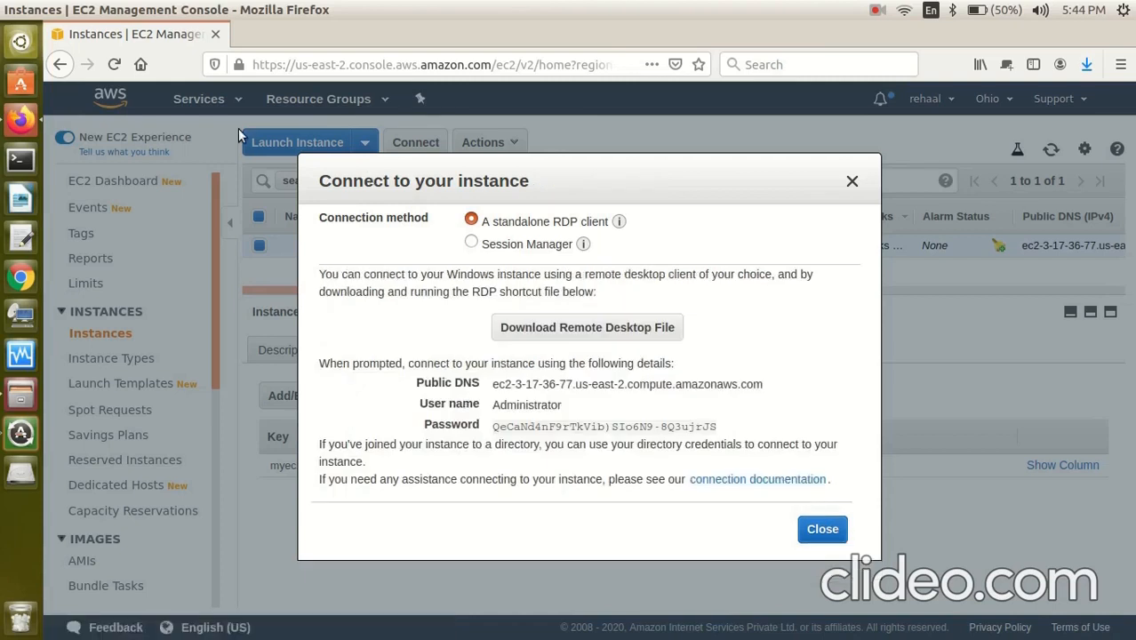
left_click(20, 42)
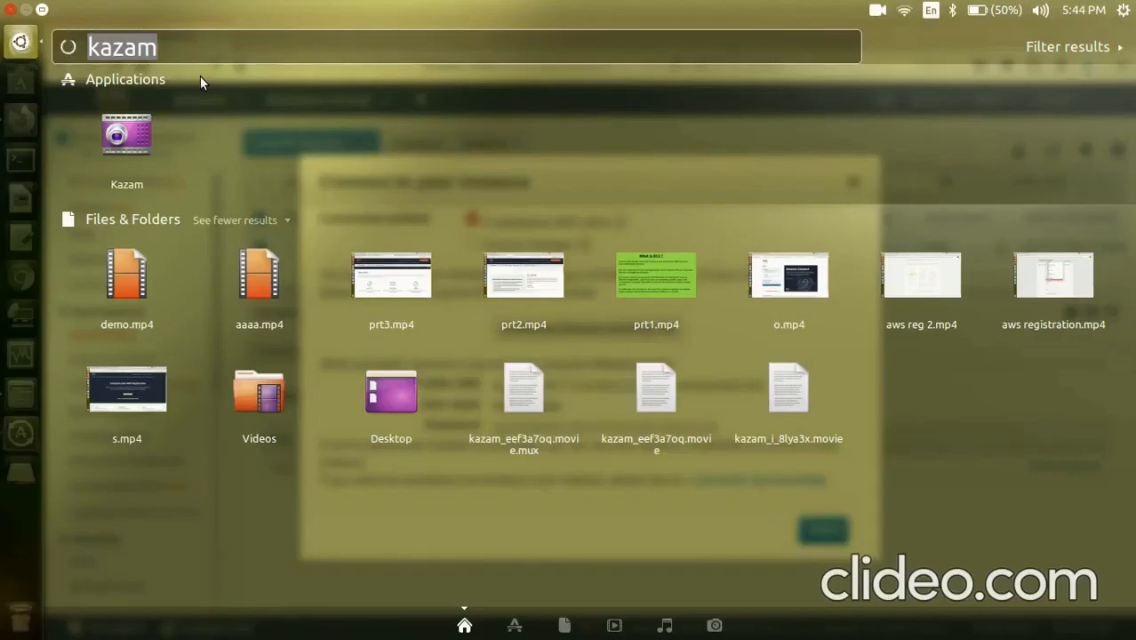
Launch Remmina from the Ubuntu app search.
key("BackSpace")
type("re")
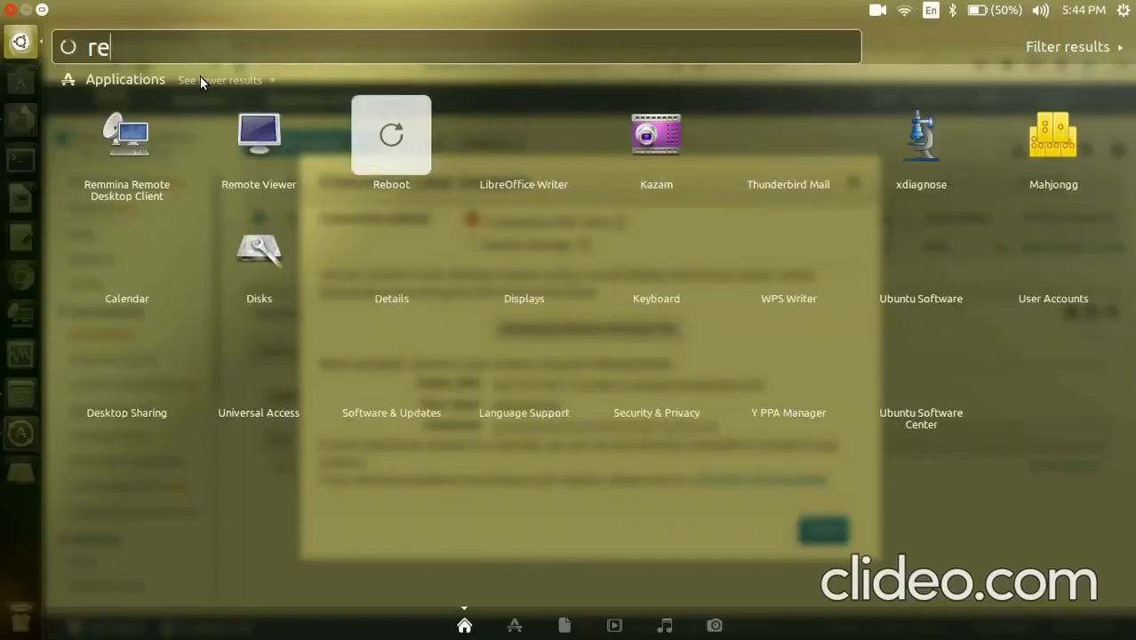
type("m")
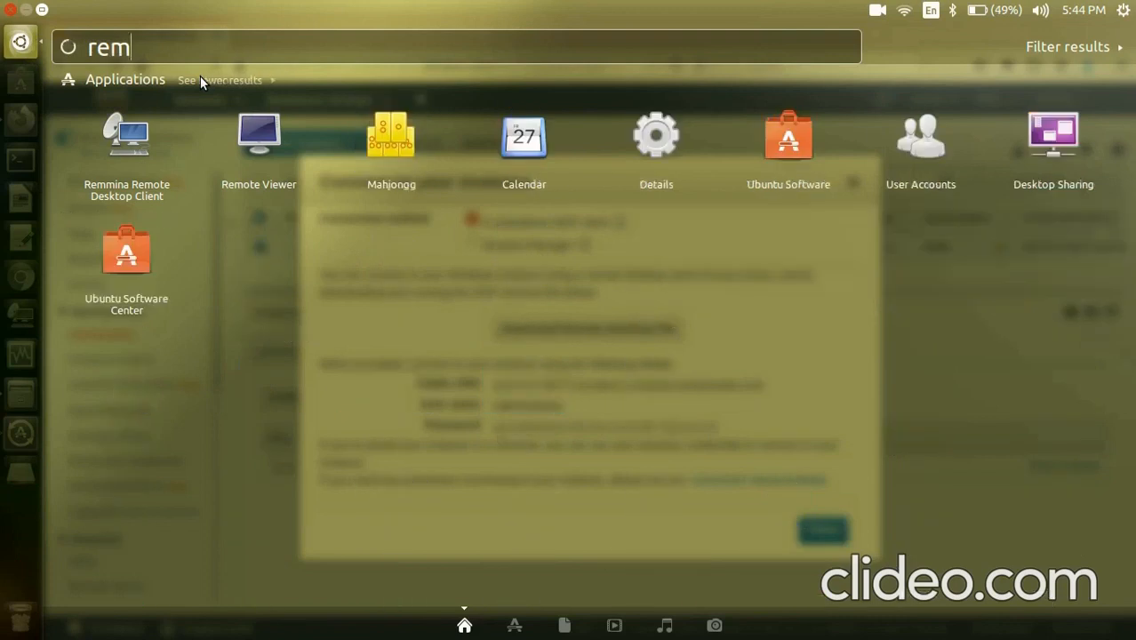
type("mina")
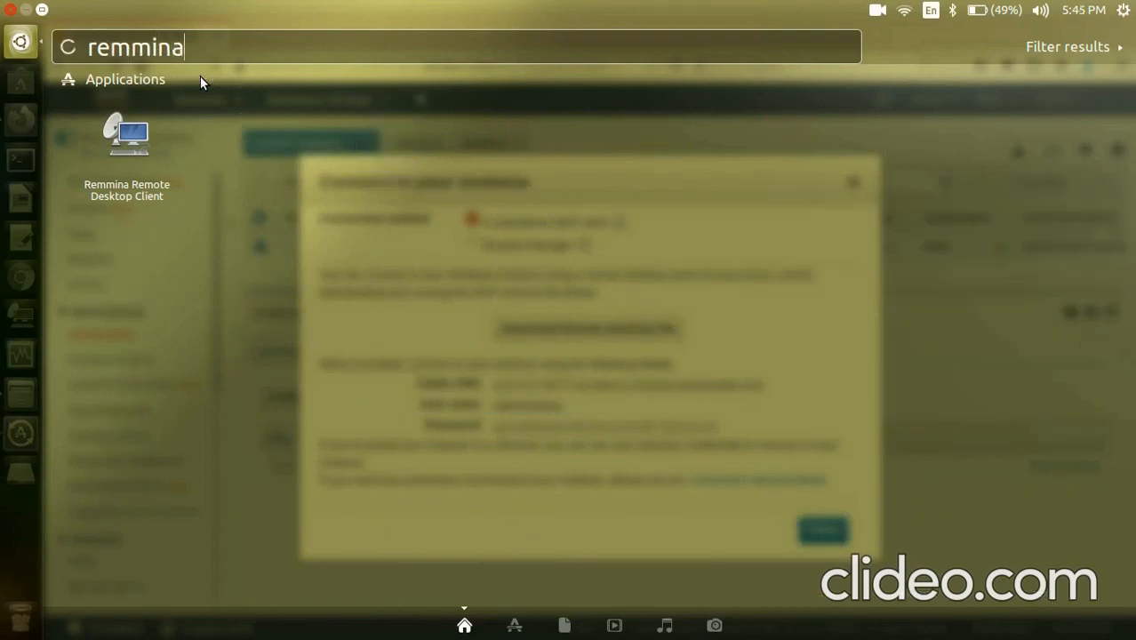
key("Return")
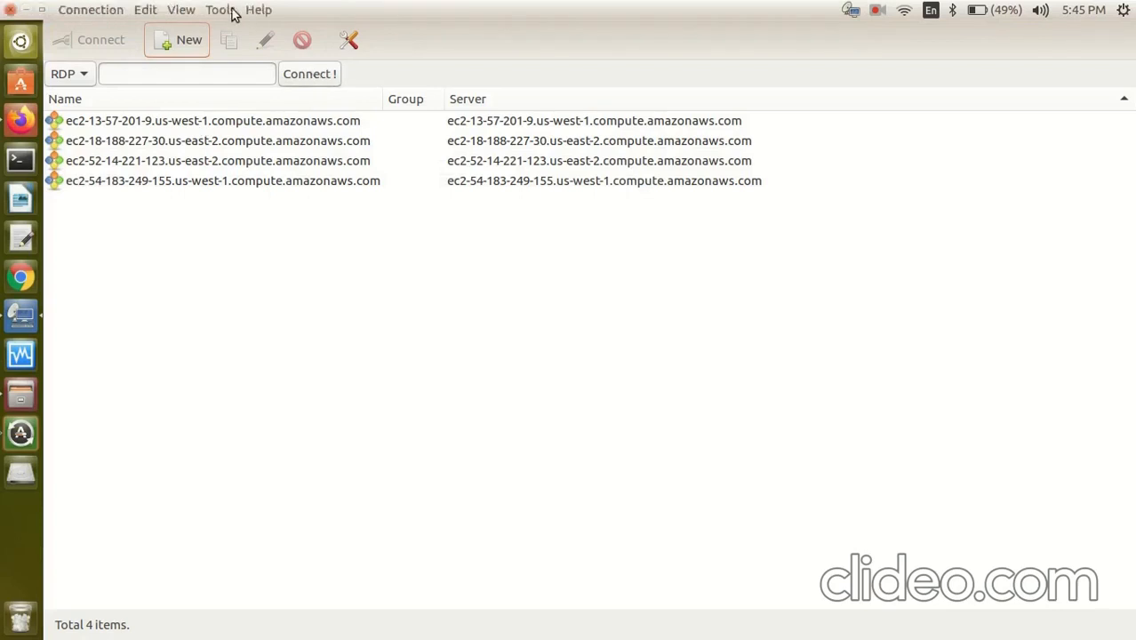
Import the ec2-3-17-36-77 RDP file from Downloads into Remmina.
left_click(222, 10)
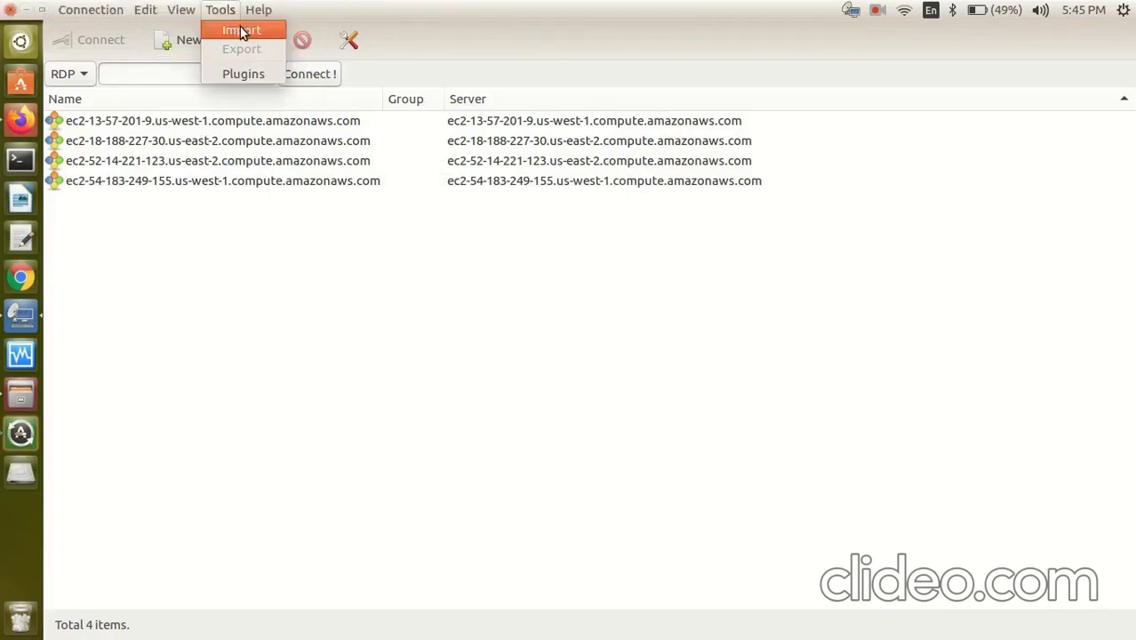
left_click(241, 31)
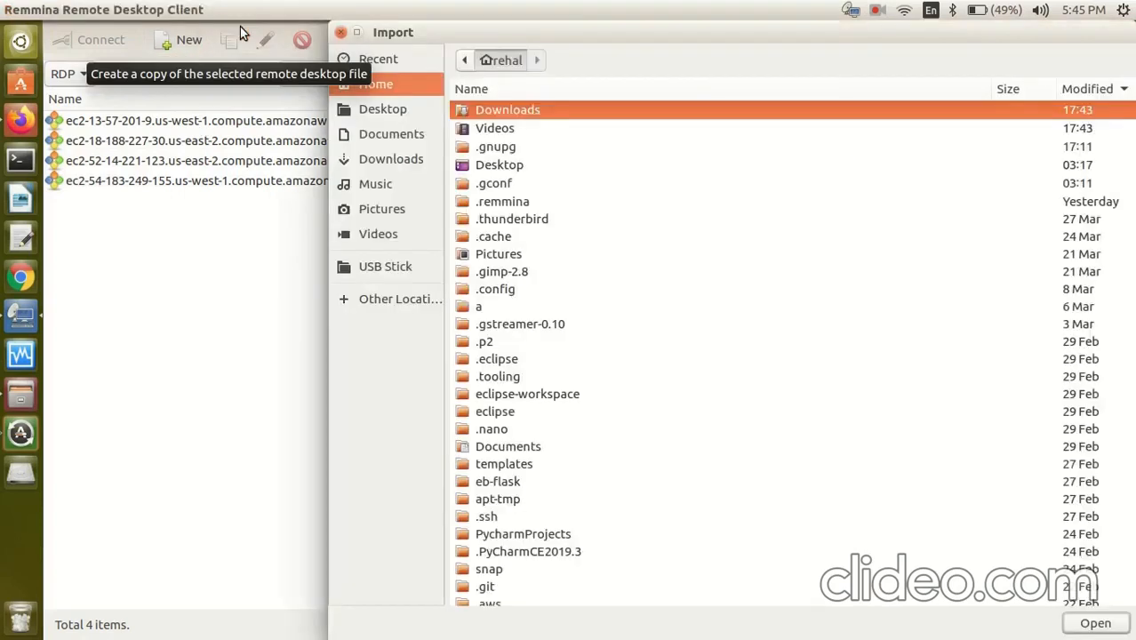
left_click(386, 164)
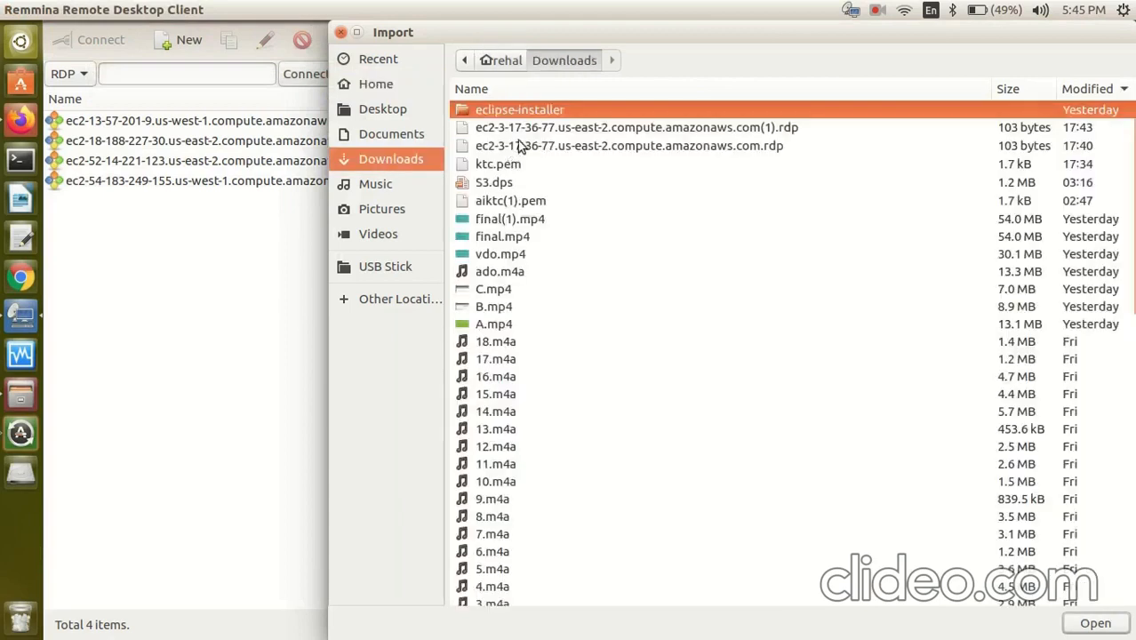
left_click(530, 148)
key("Return")
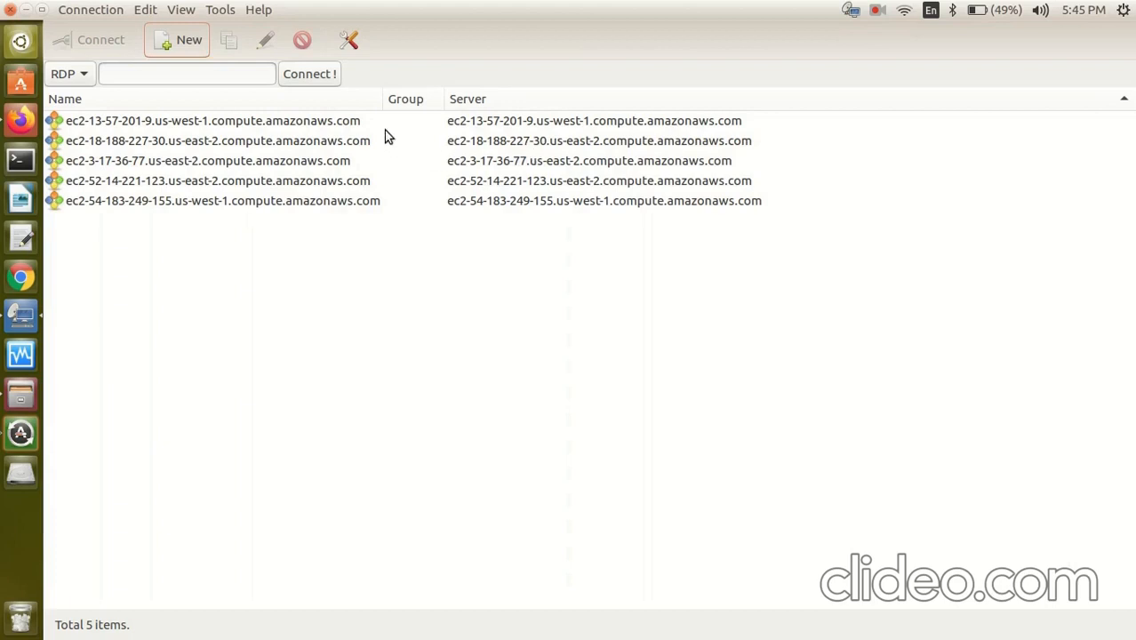
Connect to the ec2-3-17-36-77 server and accept its certificate.
left_click(285, 163)
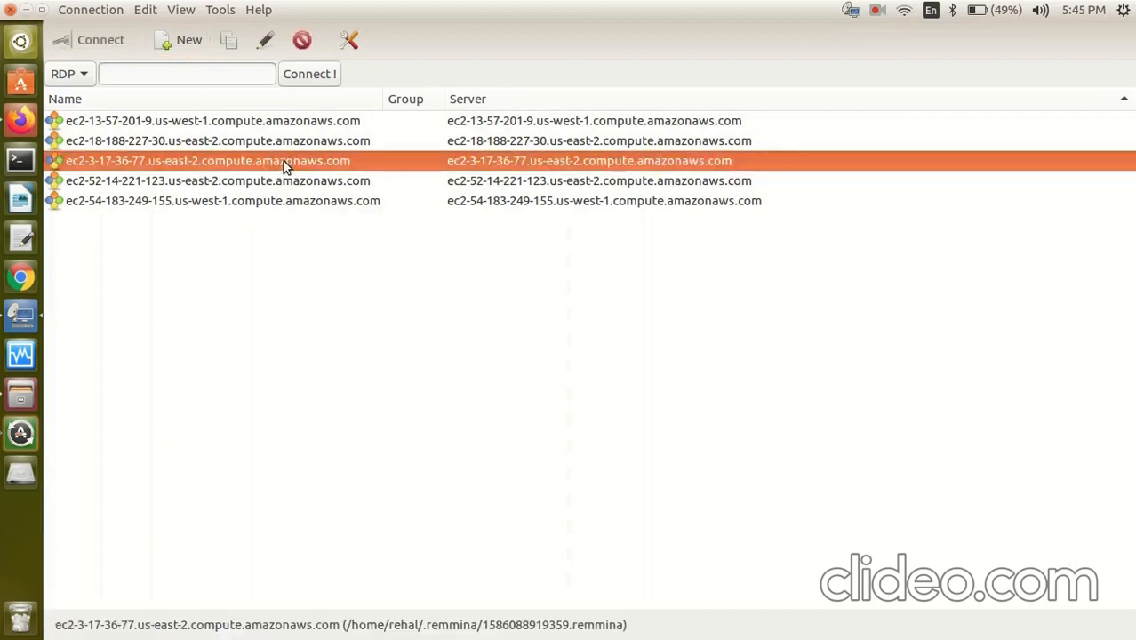
double_click(292, 165)
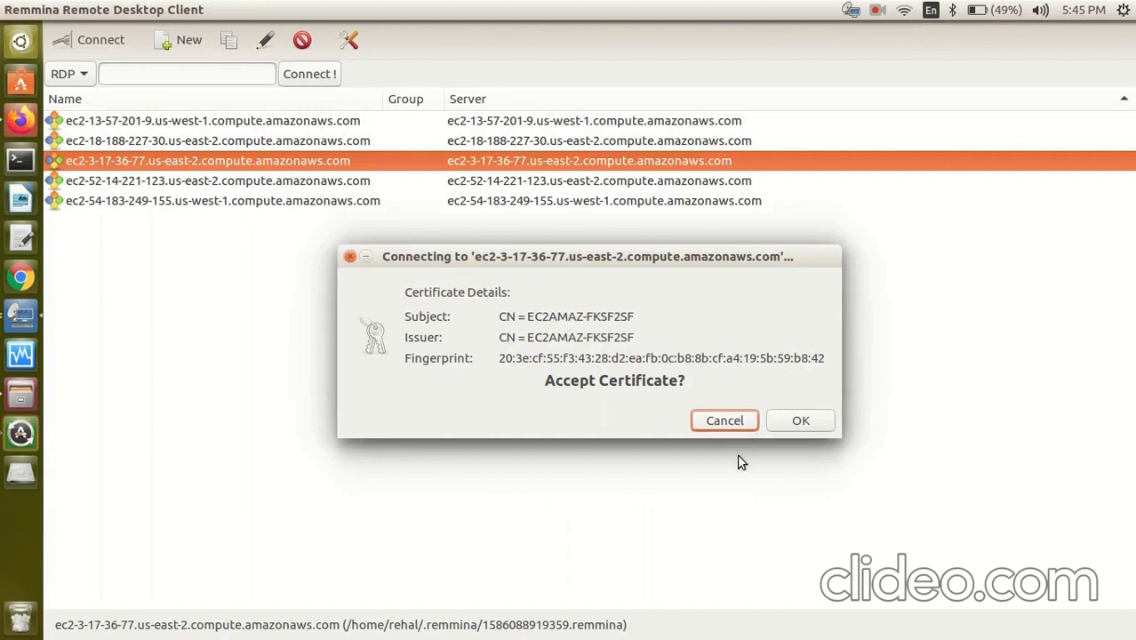
left_click(811, 421)
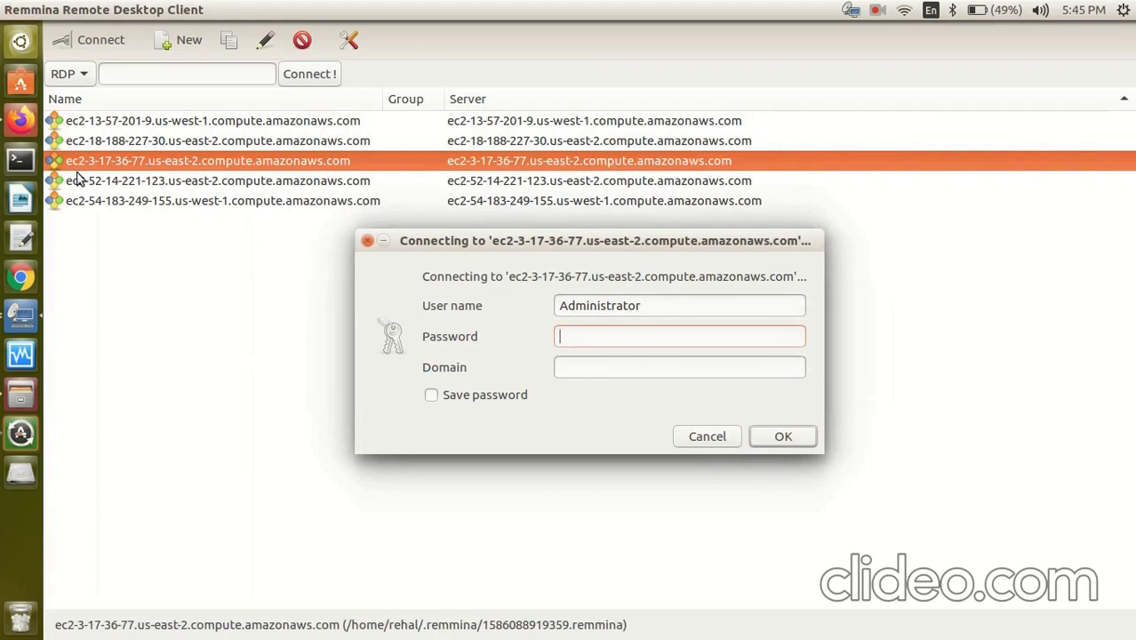
Paste the decrypted Administrator password from the AWS console into the Remmina login.
left_click(25, 119)
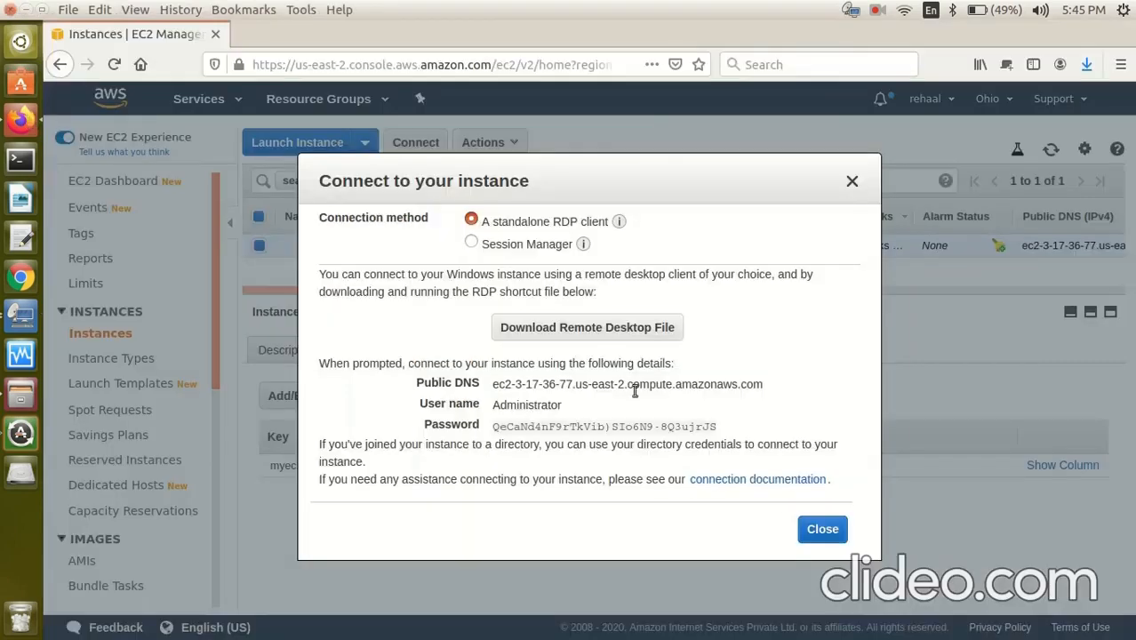
left_click(726, 427)
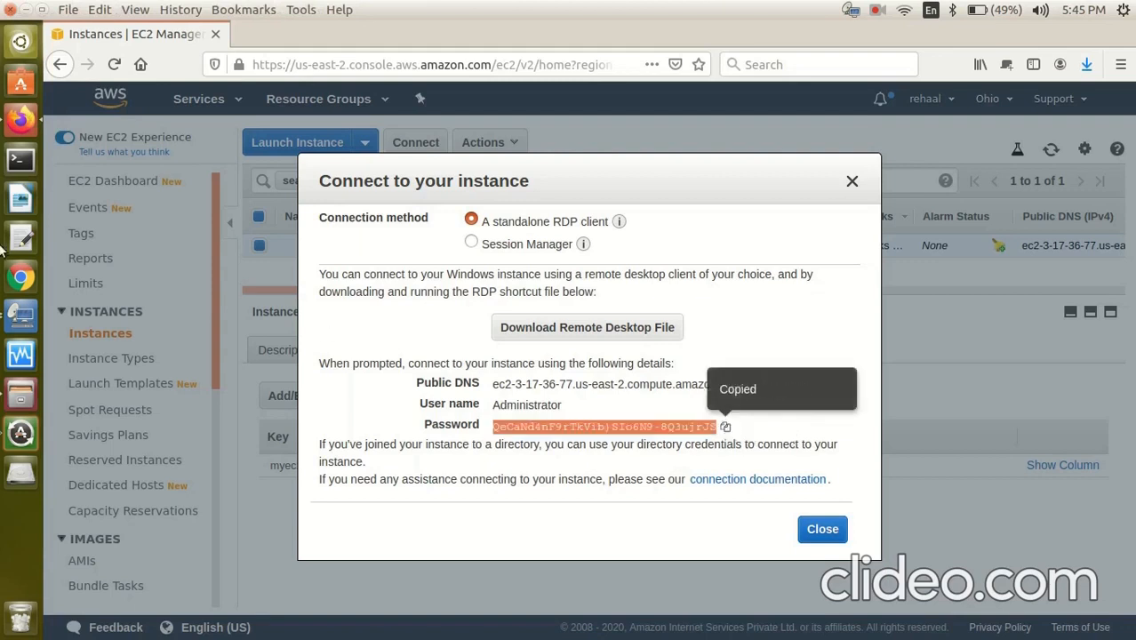
left_click(22, 317)
key("ctrl+v")
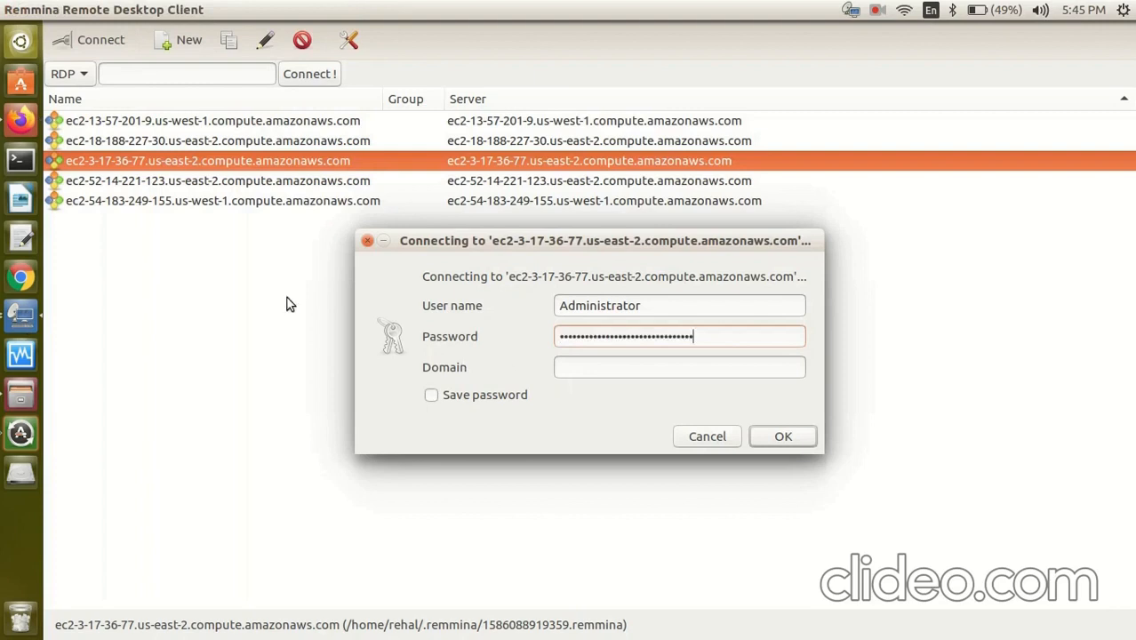
Paste the instance's public DNS as the login domain and submit the login.
left_click(20, 119)
mouse_move(768, 389)
left_mouse_down()
mouse_move(494, 386)
mouse_move(806, 415)
mouse_move(774, 398)
left_mouse_up()
left_click(506, 389)
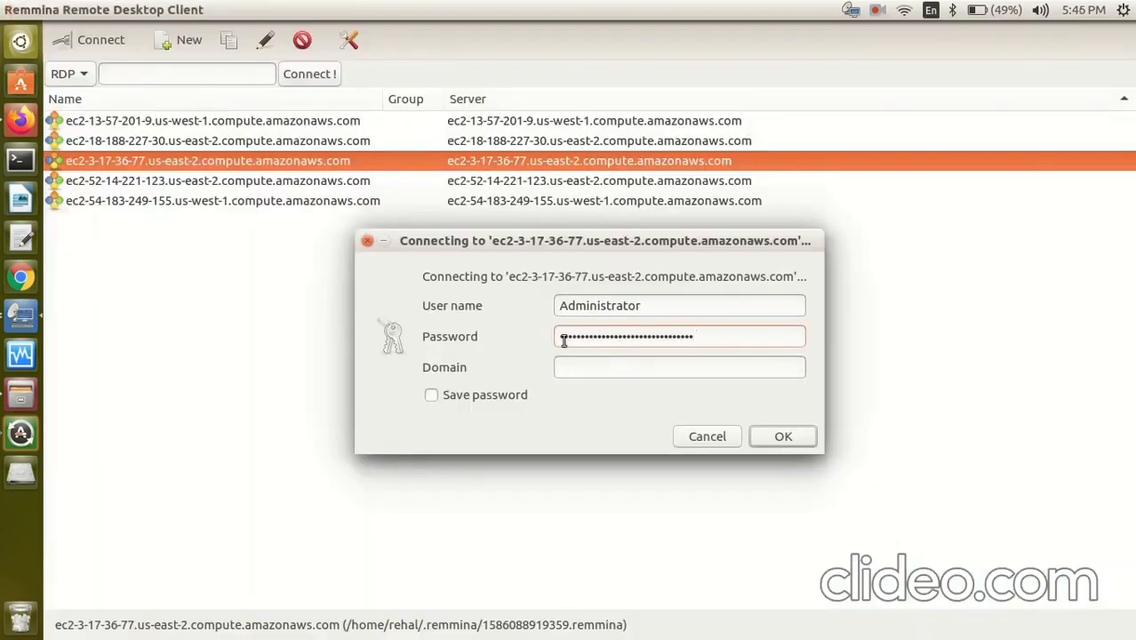
left_click(572, 361)
key("ctrl+v")
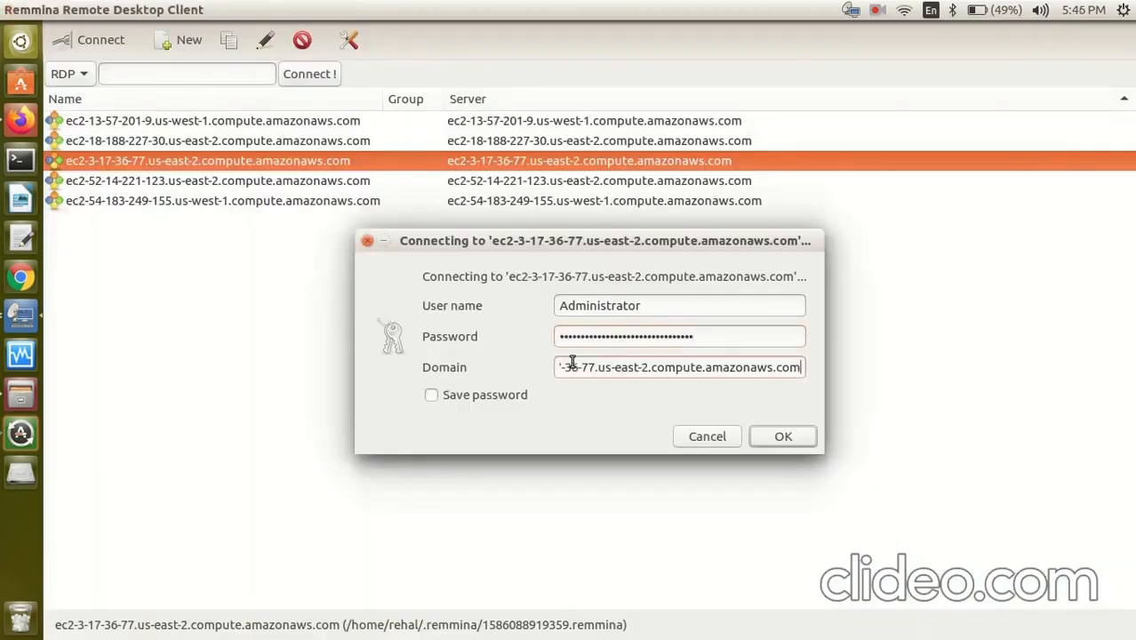
left_click(769, 437)
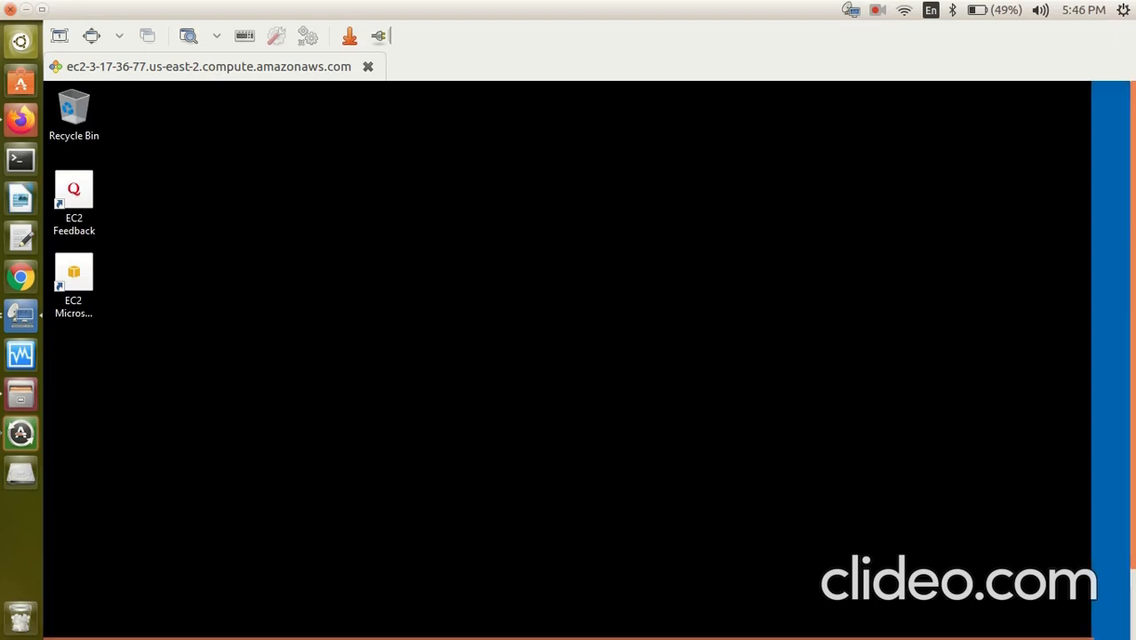
Decline network discovery, view the remote desktop full screen, and open File Explorer.
left_click(1110, 392)
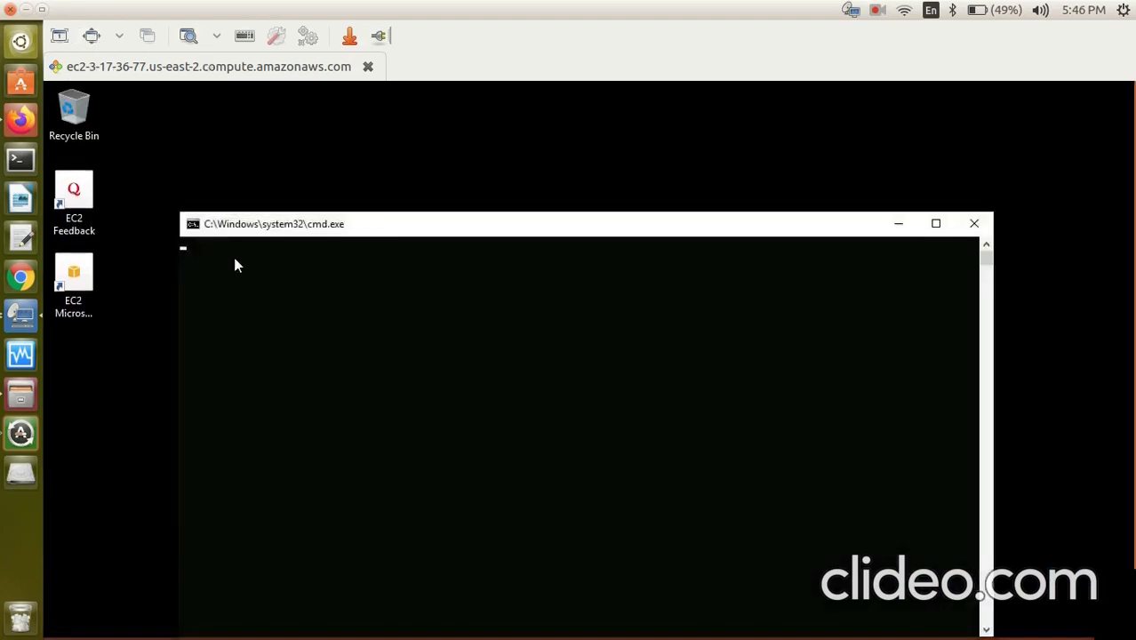
left_click(92, 35)
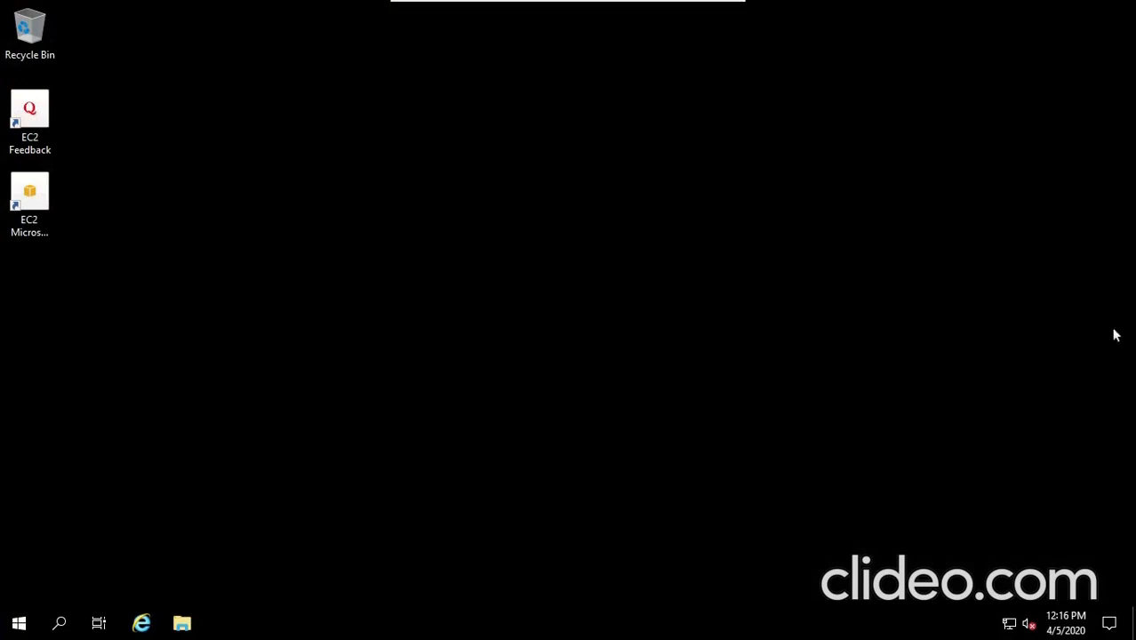
left_click(19, 625)
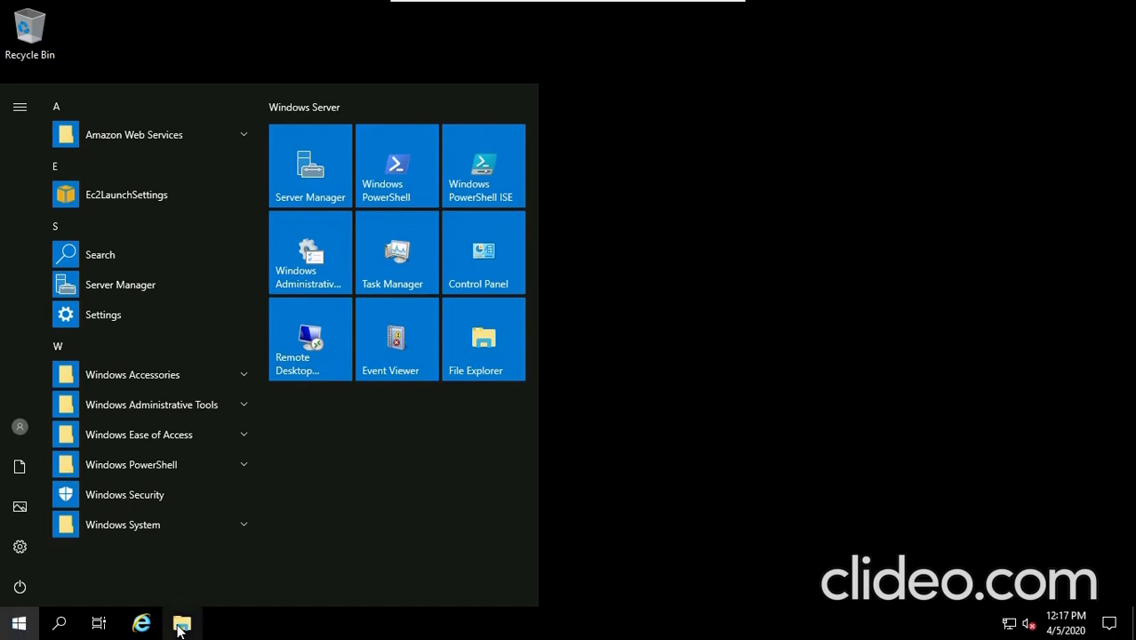
left_click(181, 627)
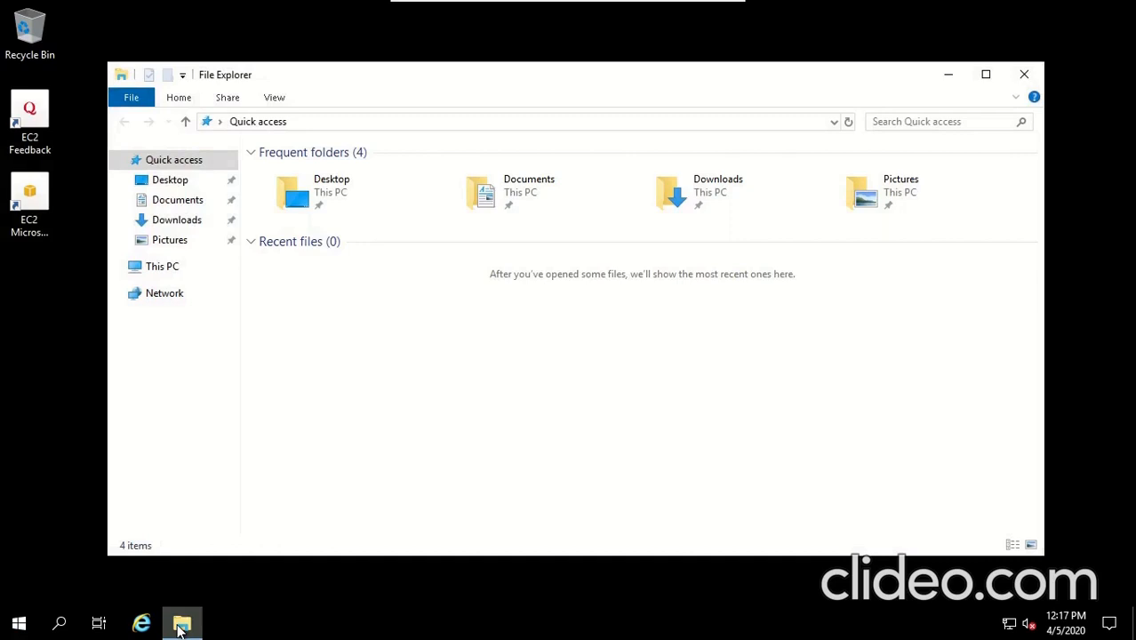
Check This PC's Local Disk (C:) with 16.7 GB free of 29.9 GB, then close File Explorer.
left_click(164, 274)
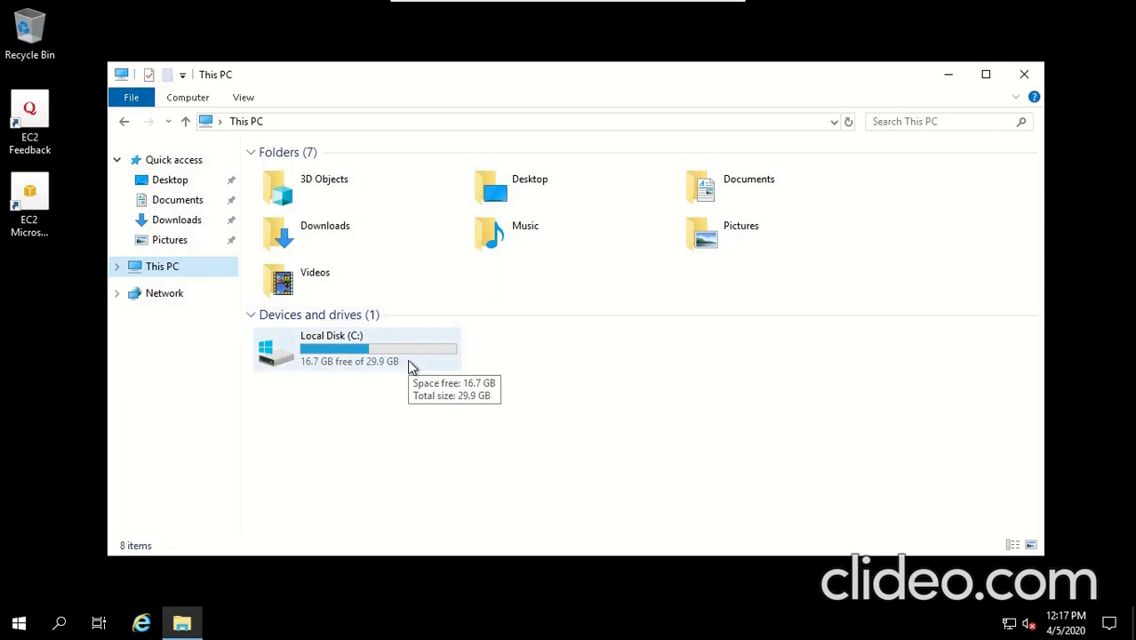
left_click(1021, 76)
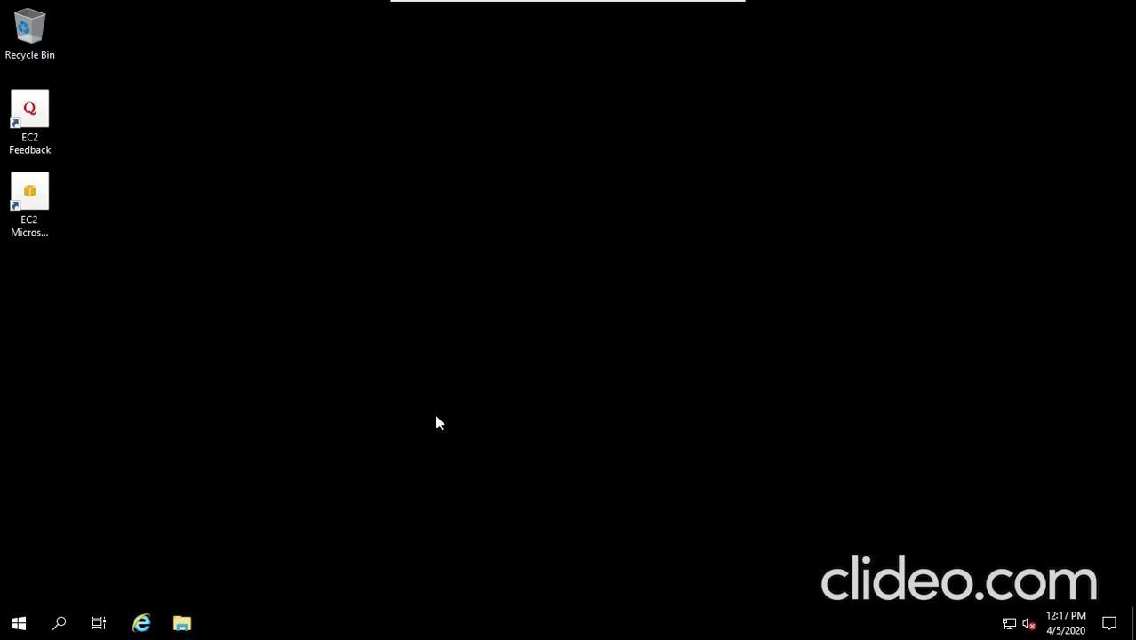
Launch Internet Explorer, accept its recommended settings, and search the address bar for 'speedtest'.
left_click(140, 624)
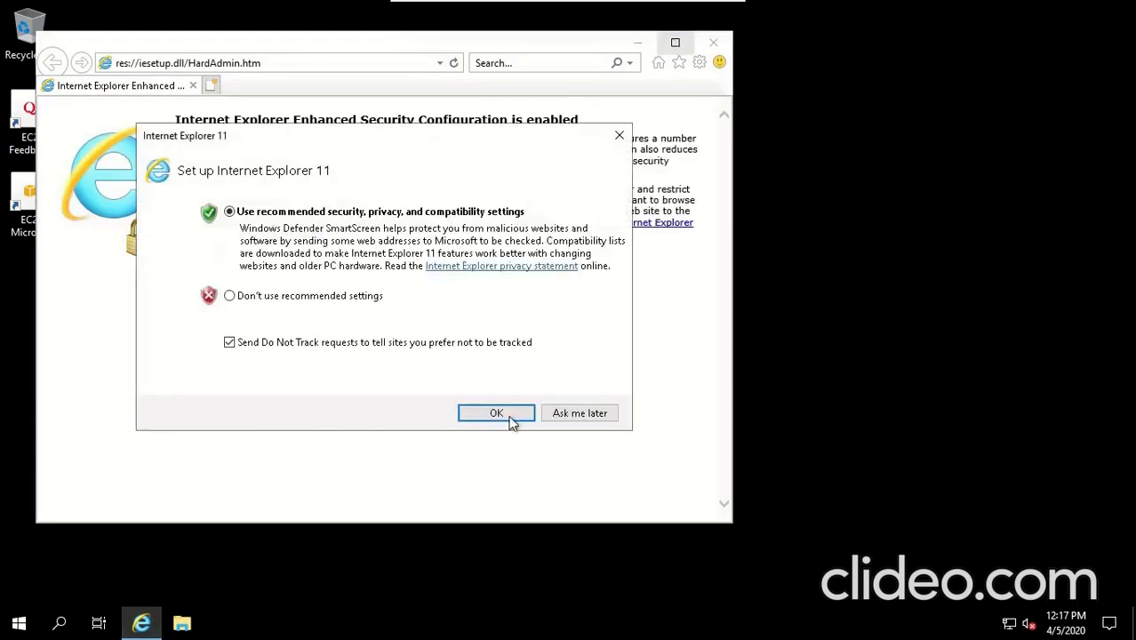
left_click(496, 414)
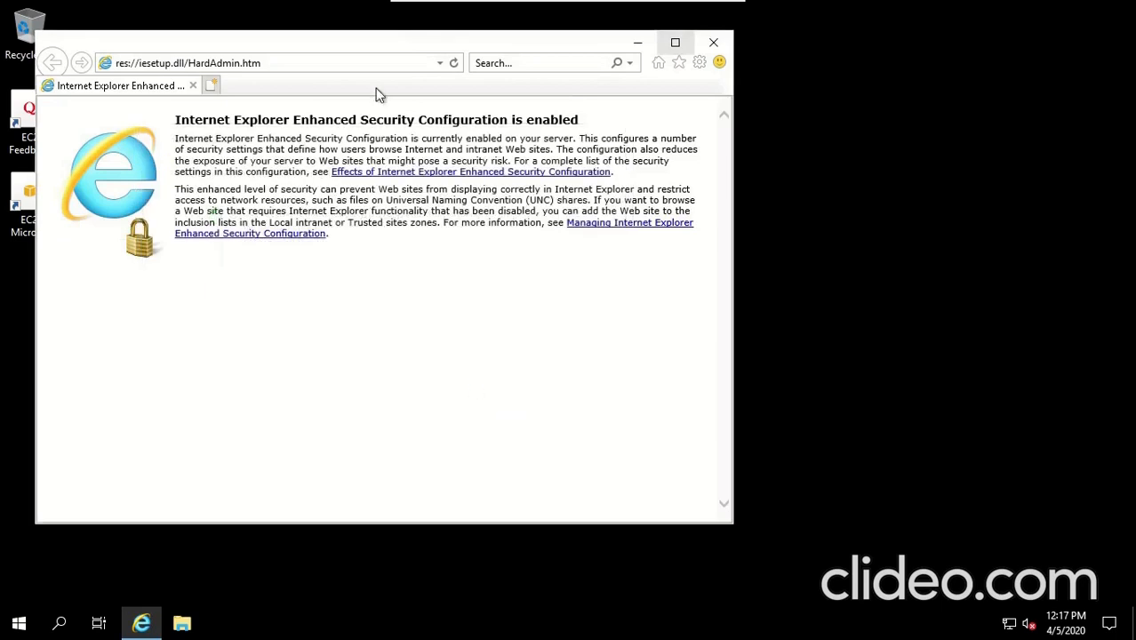
left_click(271, 64)
key("BackSpace")
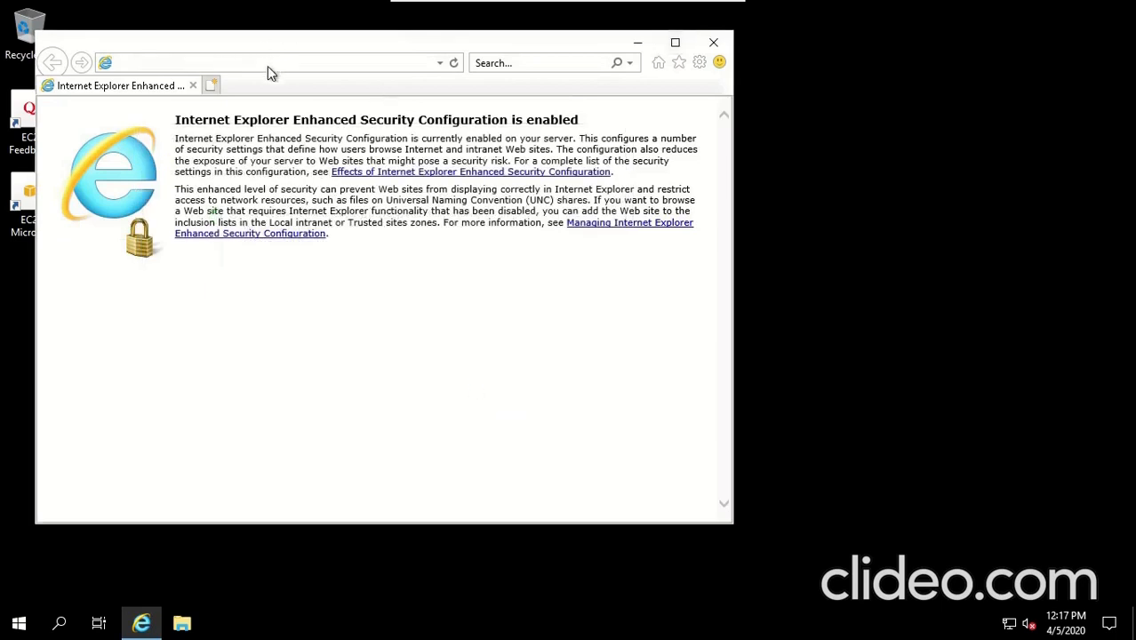
left_click(239, 53)
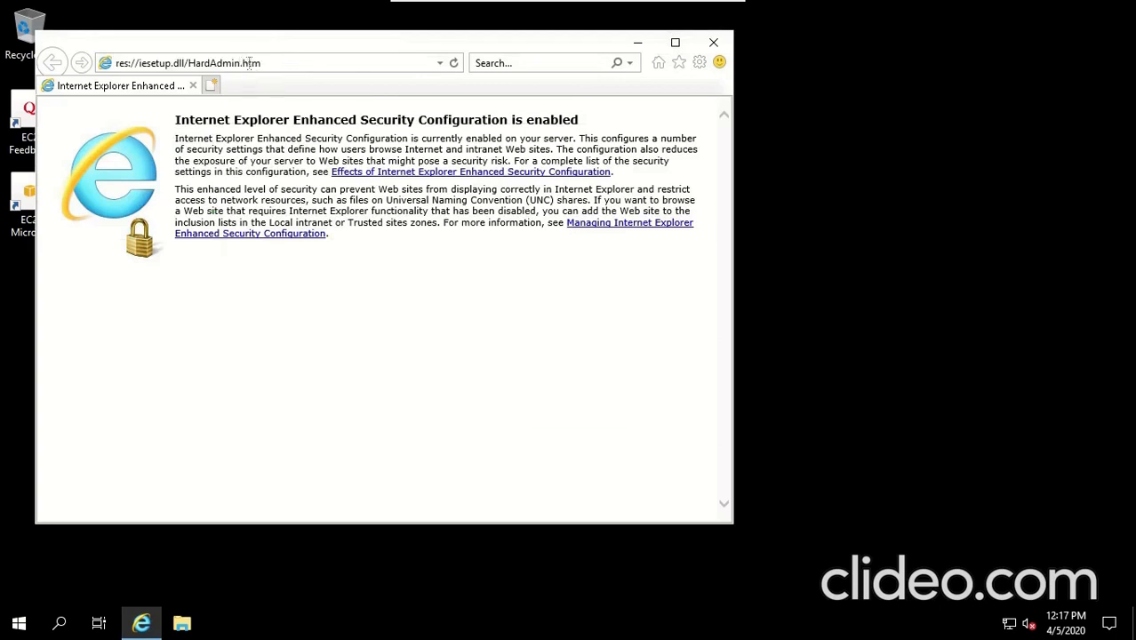
double_click(249, 63)
key("BackSpace")
key("BackSpace")
key("BackSpace")
key("BackSpace")
key("BackSpace")
key("BackSpace")
key("BackSpace")
key("BackSpace")
key("BackSpace")
key("BackSpace")
key("BackSpace")
key("BackSpace")
key("BackSpace")
key("BackSpace")
key("BackSpace")
key("BackSpace")
key("BackSpace")
key("BackSpace")
key("BackSpace")
key("BackSpace")
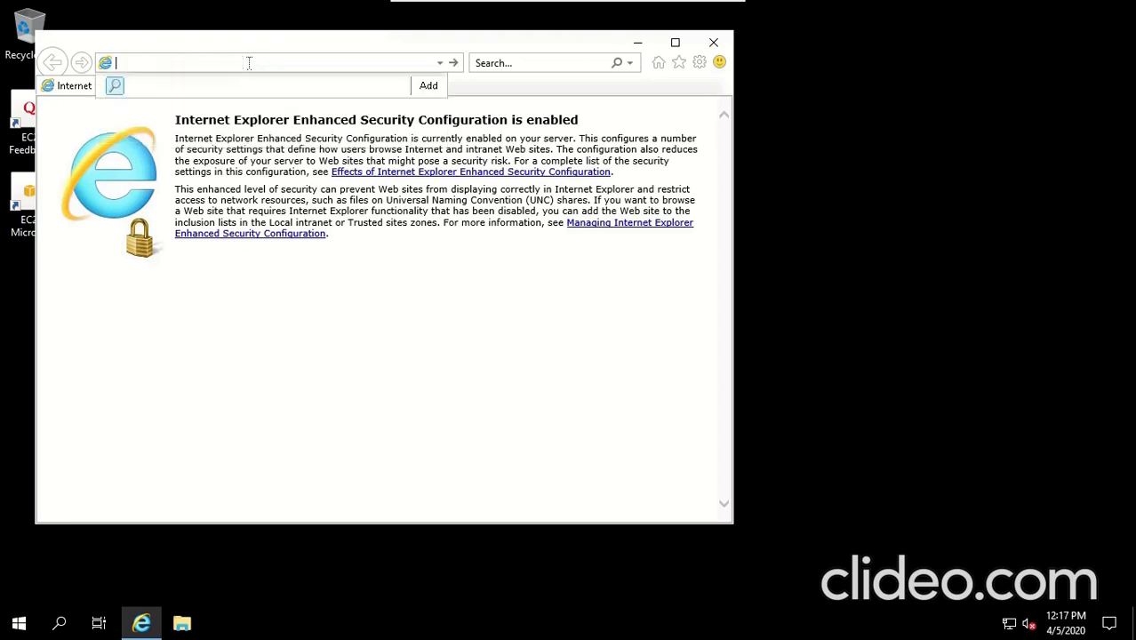
type("spe")
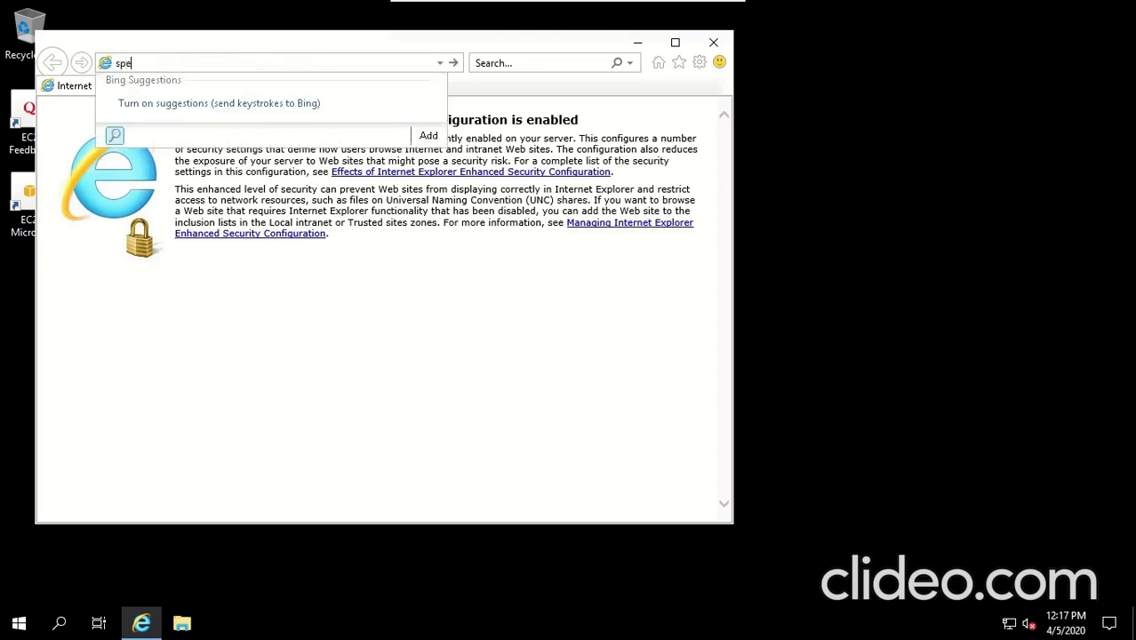
type("edtess")
key("BackSpace")
type("t")
key("Return")
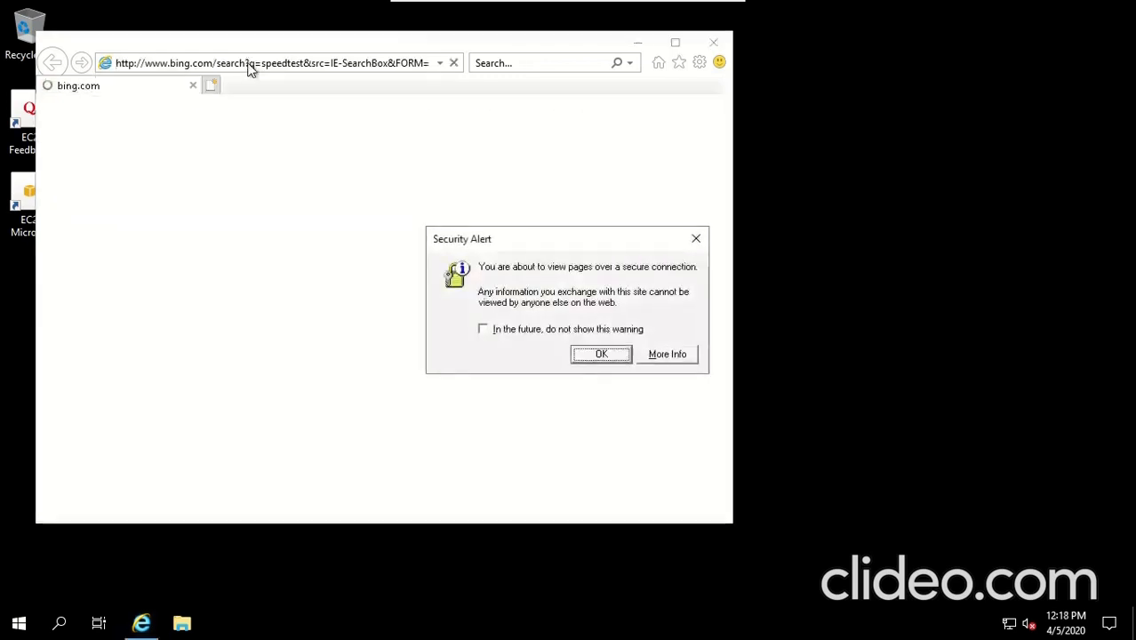
left_click(609, 355)
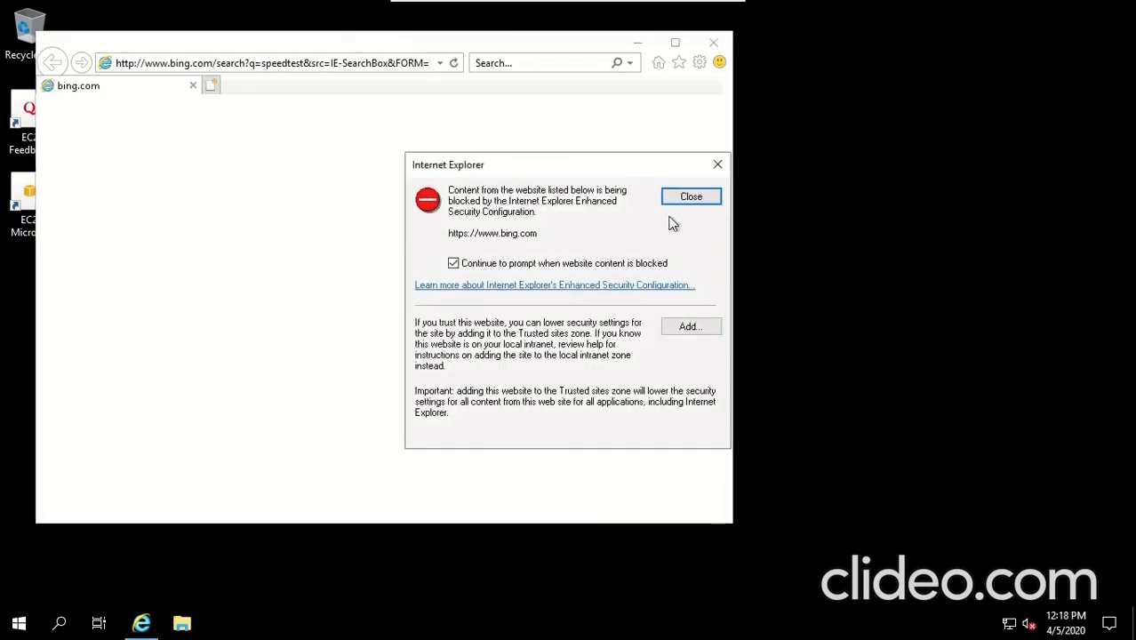
left_click(692, 328)
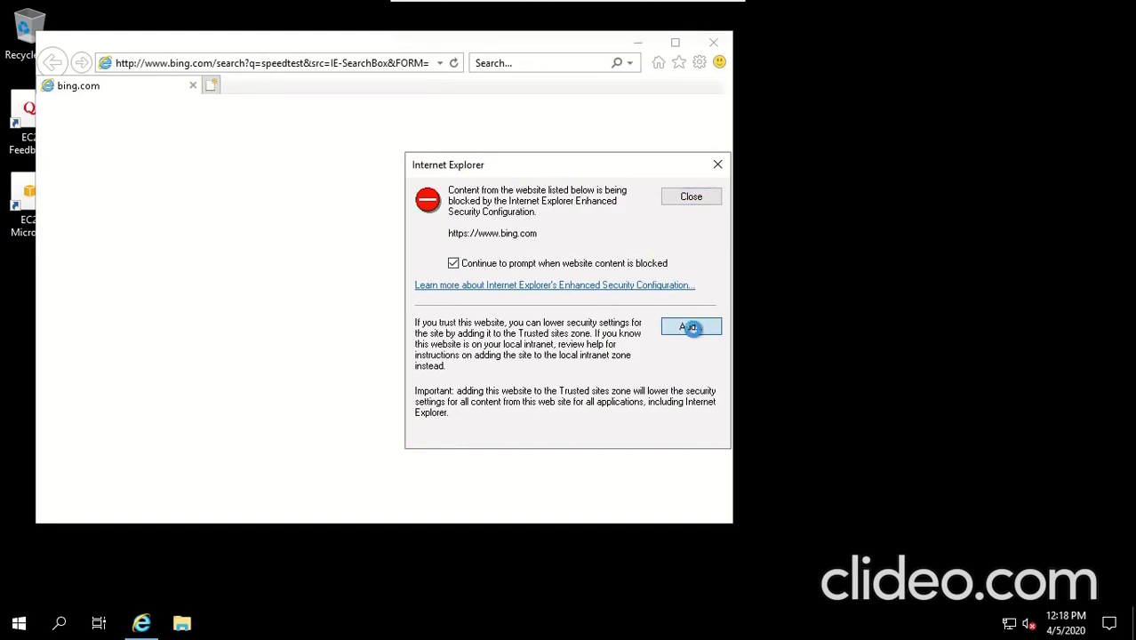
left_click(685, 287)
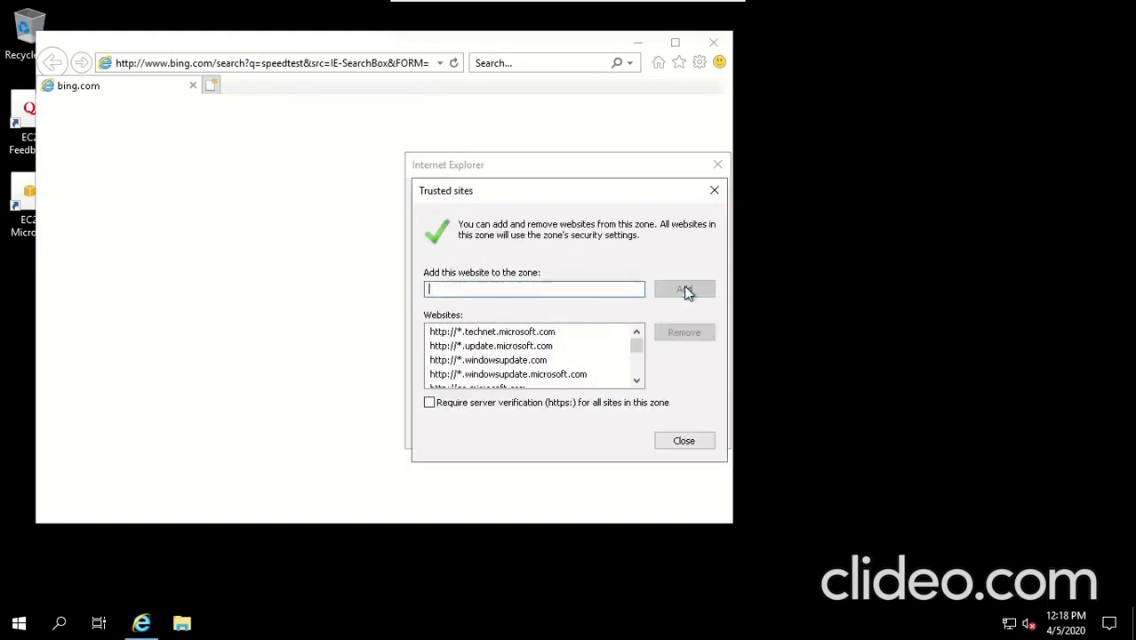
left_click(684, 442)
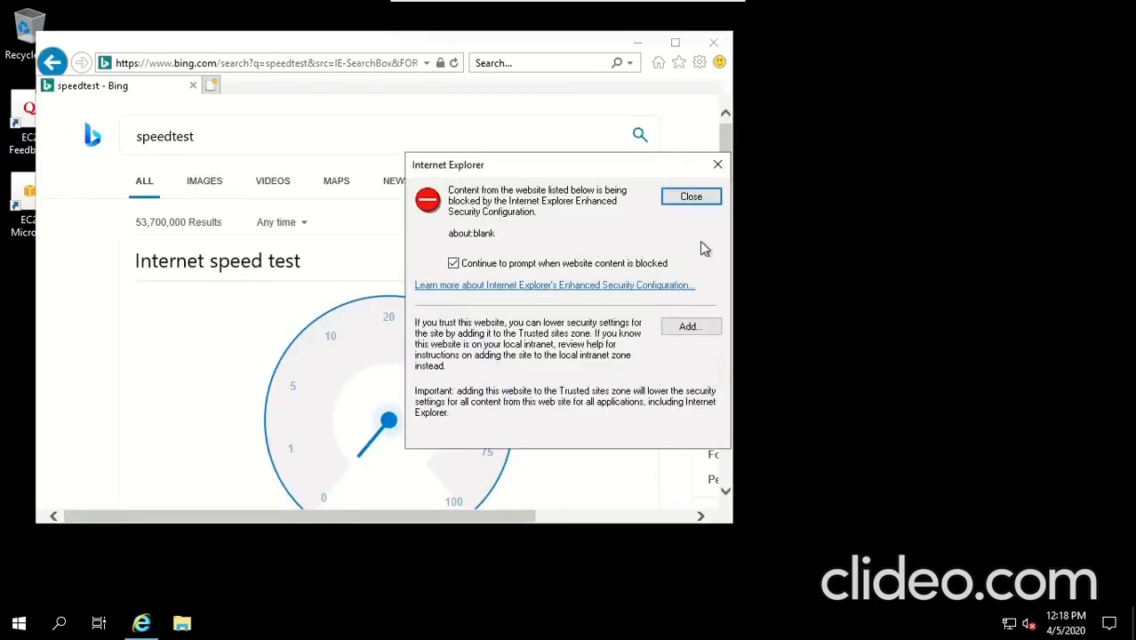
left_click(700, 198)
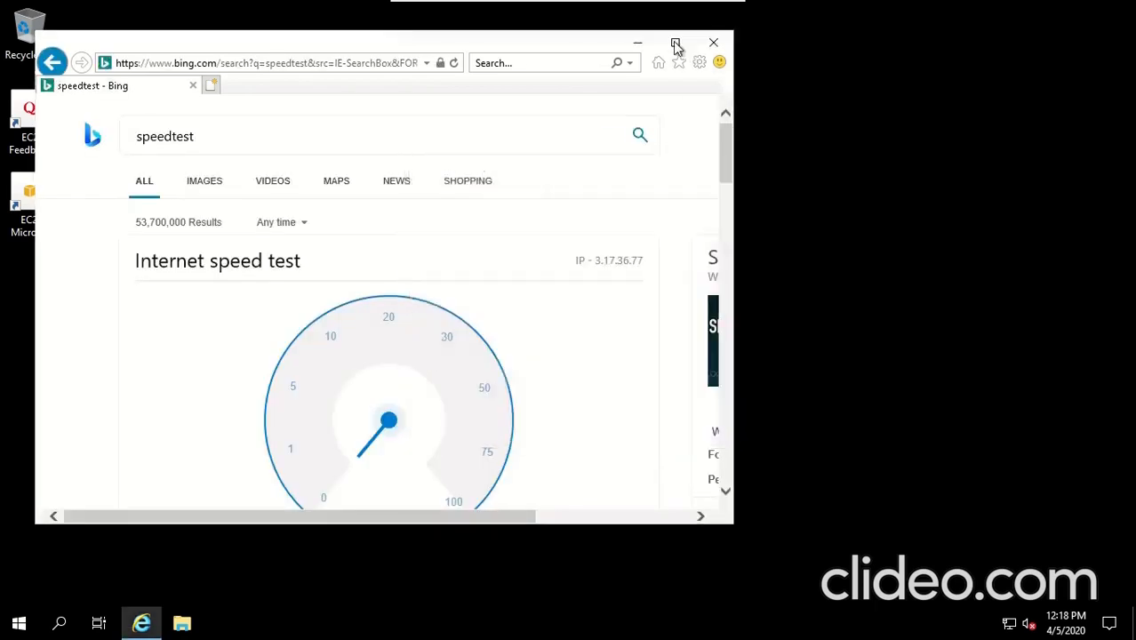
left_click(702, 196)
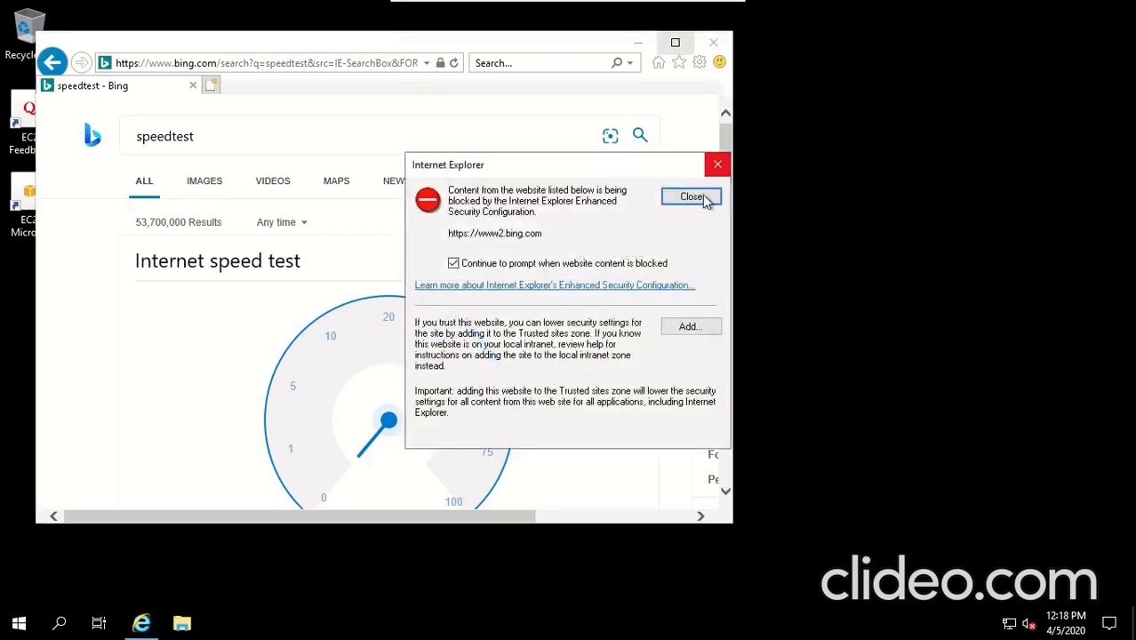
left_click(703, 196)
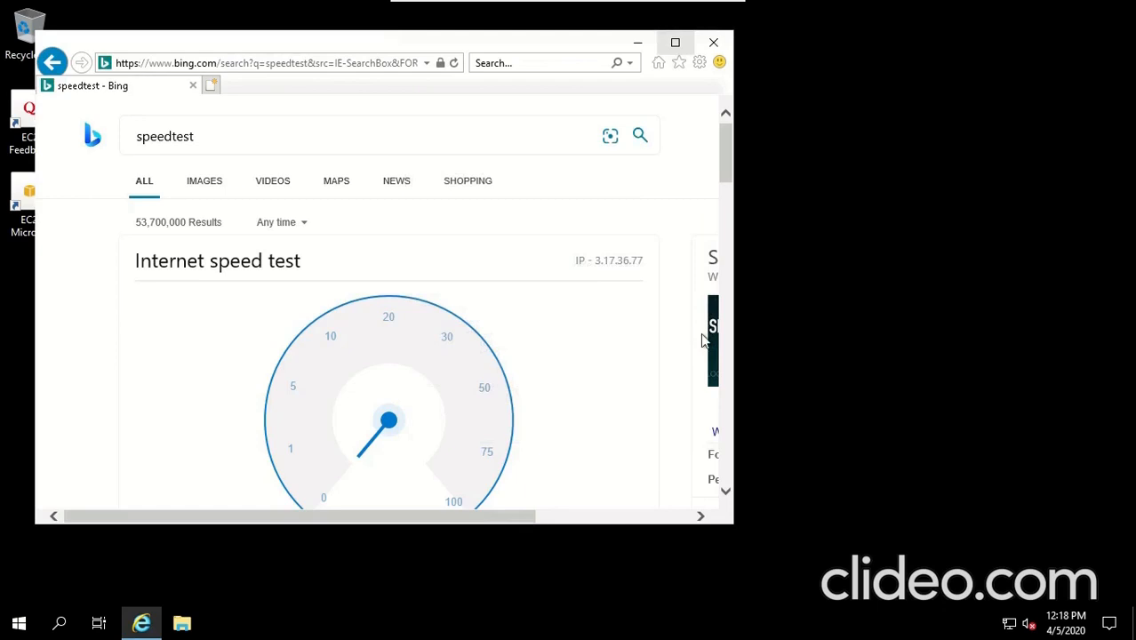
left_click_drag(727, 158, 729, 201)
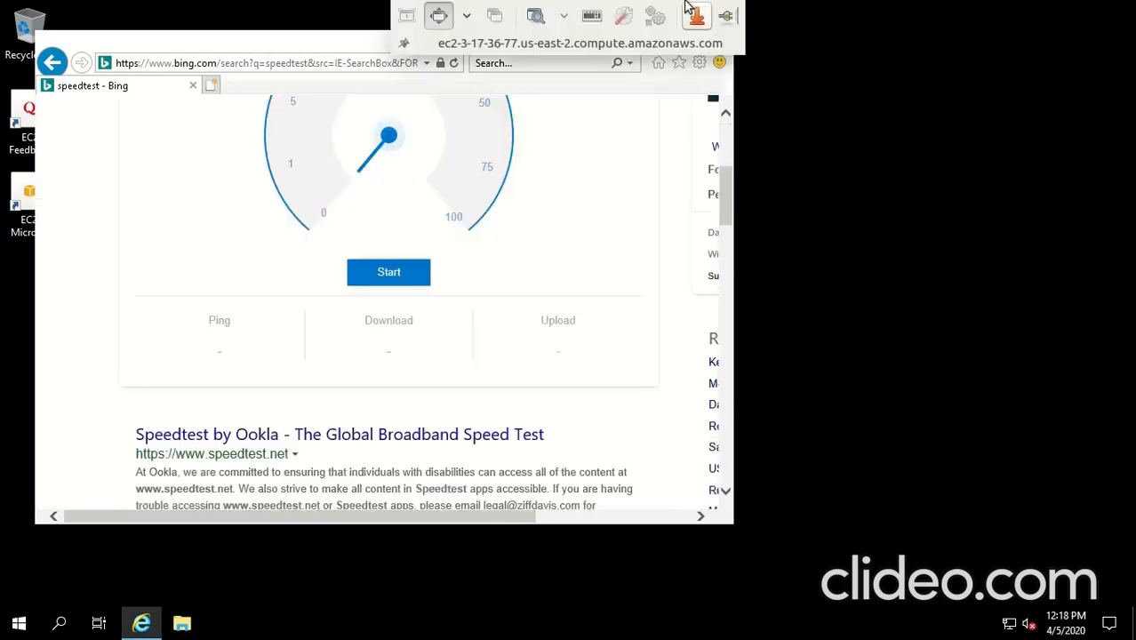
Run the Bing speed test (ping <1 ms, 221.70 Mbps down, 166.83 Mbps up), then close Internet Explorer.
left_click(391, 273)
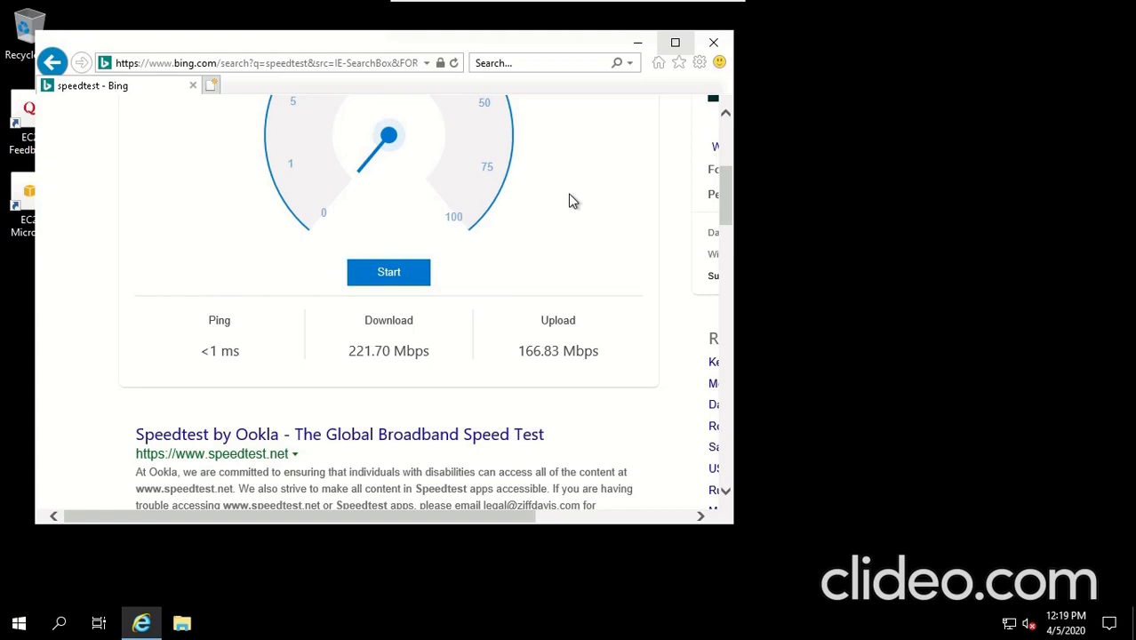
left_click(713, 44)
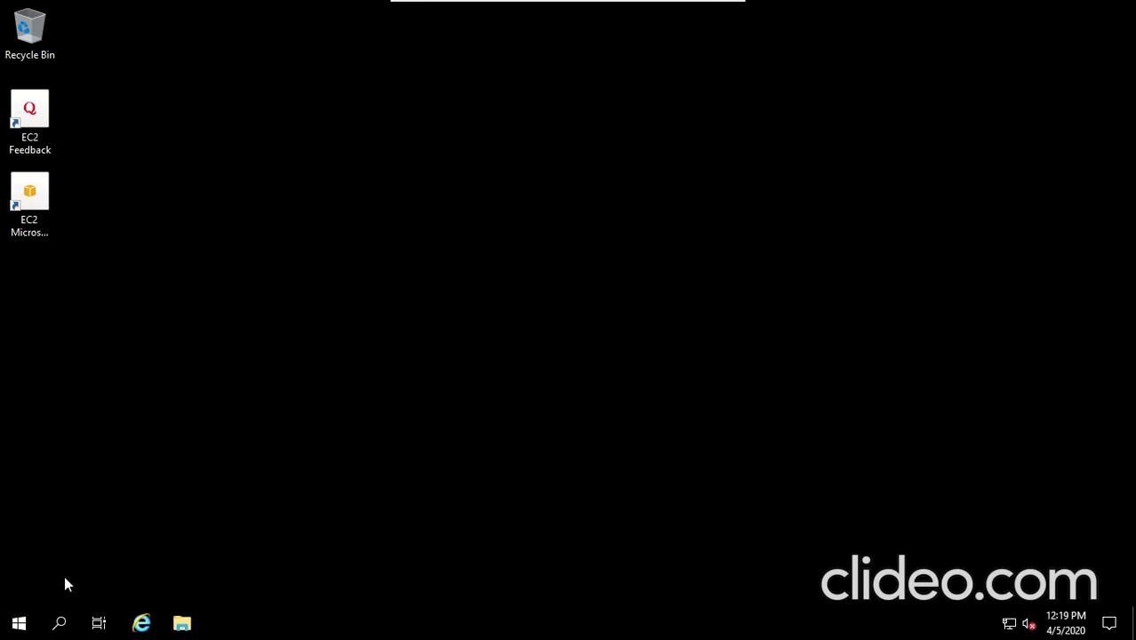
Shut down the remote Windows Server with the Other (Unplanned) reason.
left_click(19, 624)
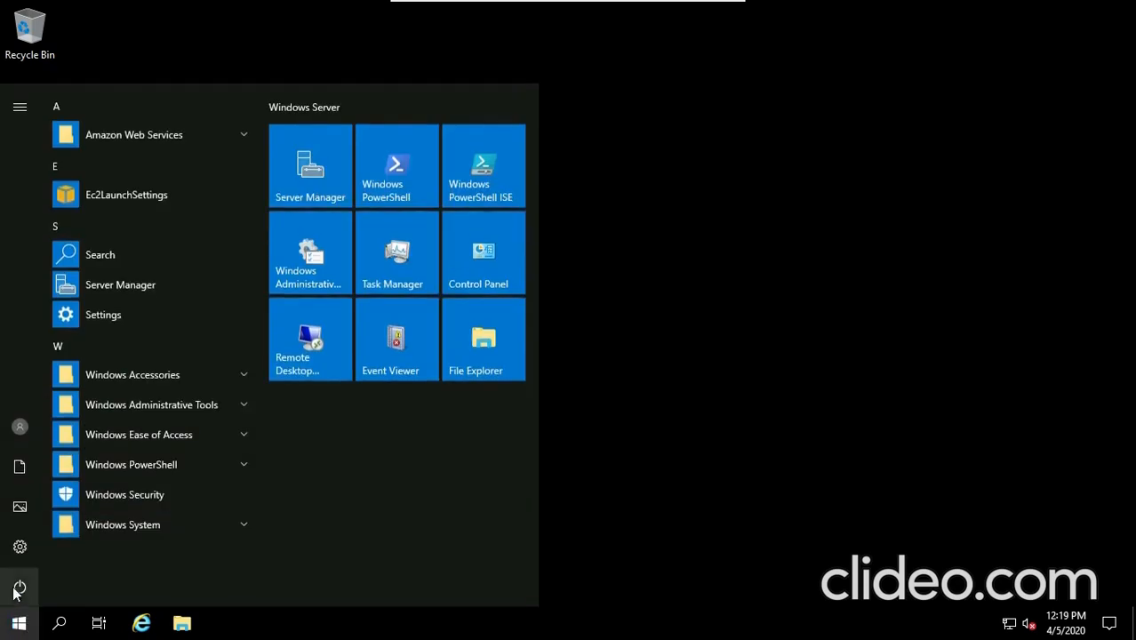
left_click(17, 591)
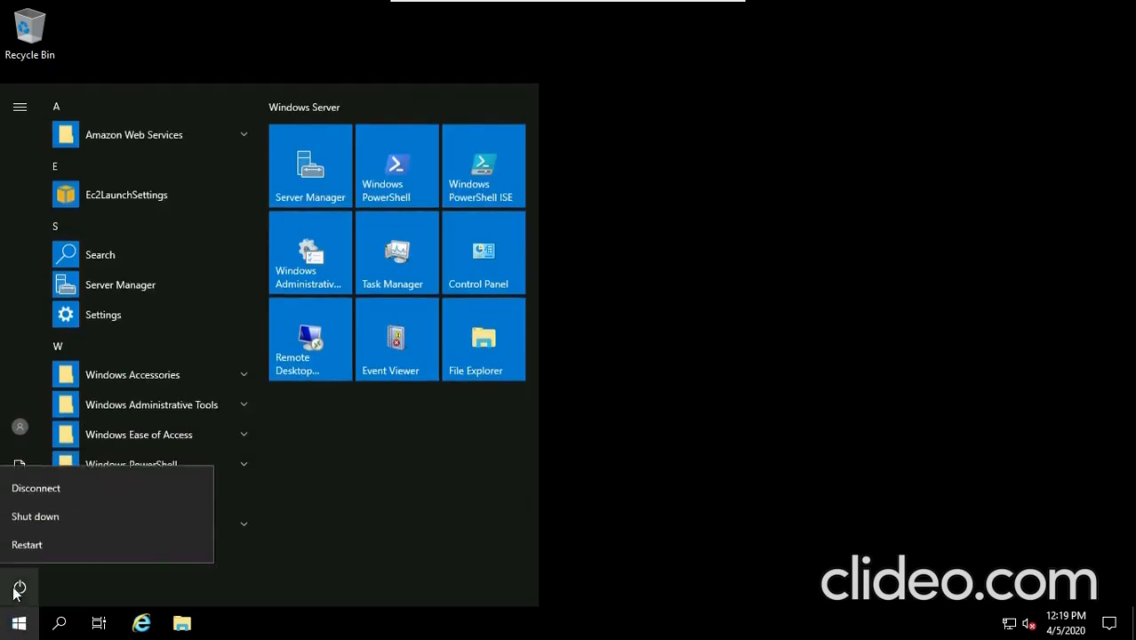
left_click(31, 510)
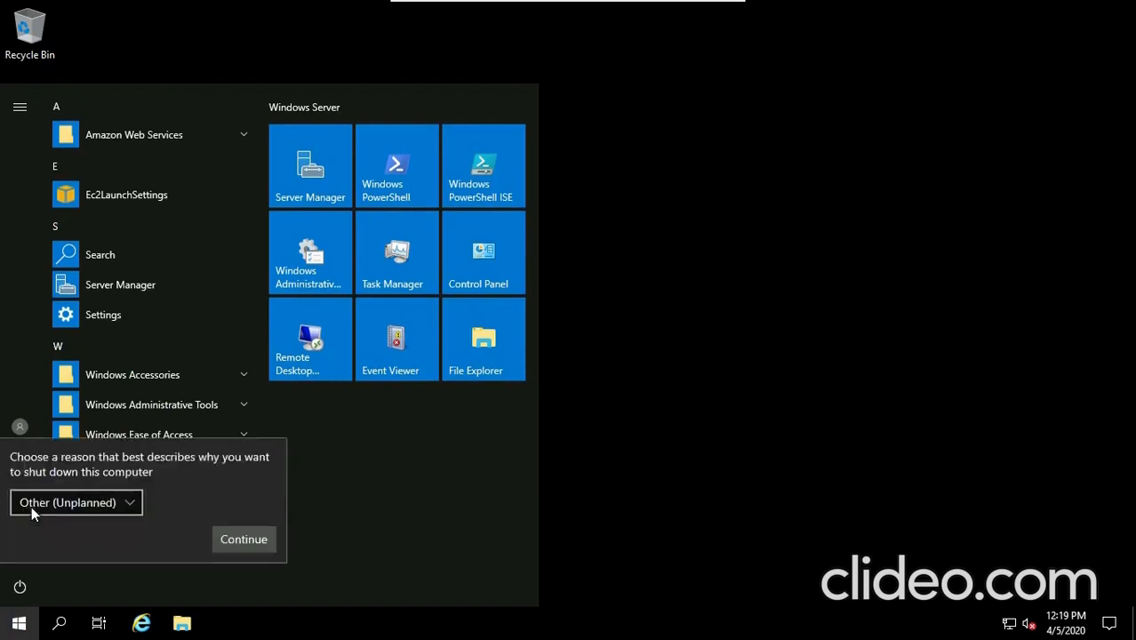
left_click(244, 540)
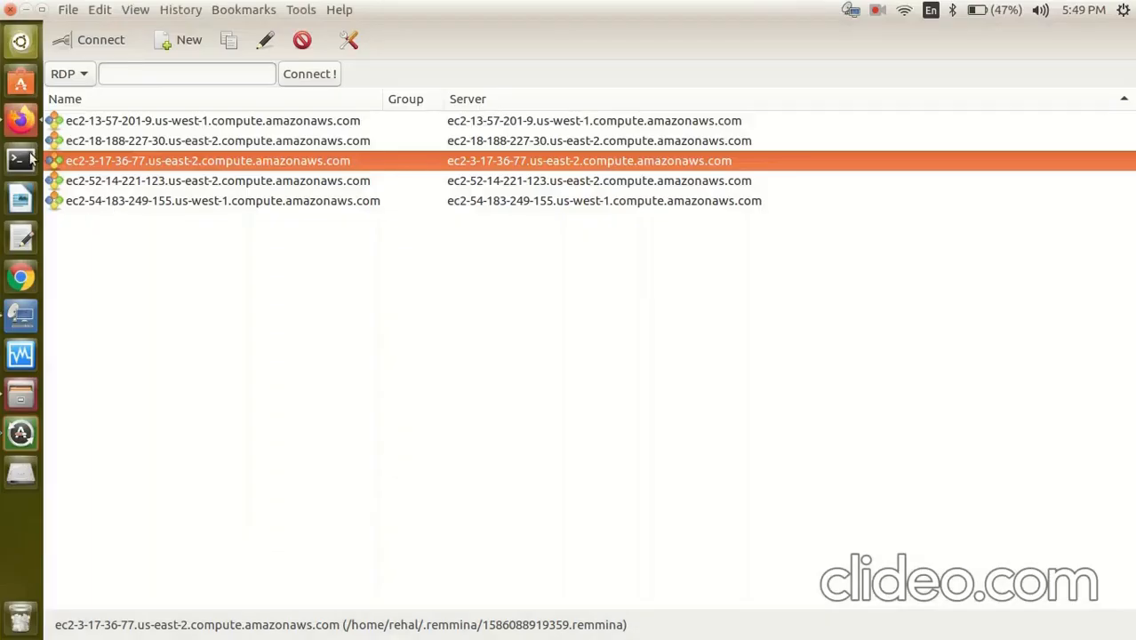
Return to Firefox and close the Connect to your instance dialog.
left_click(23, 124)
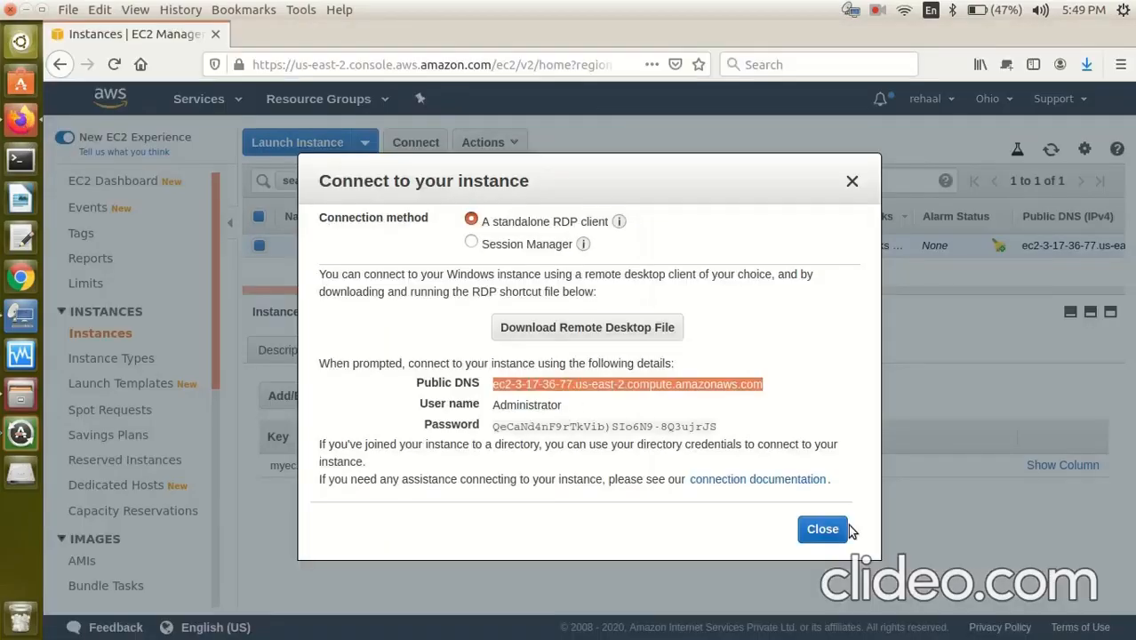
left_click(822, 530)
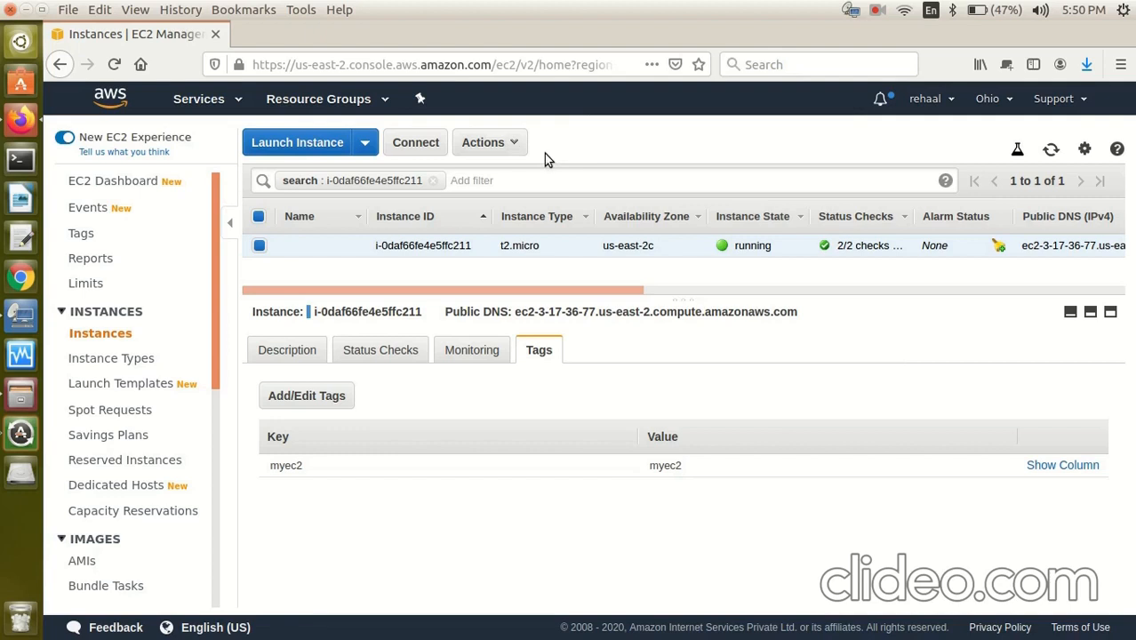
Stop the myec2 t2.micro instance via Actions > Instance State > Stop and confirm.
left_click(496, 144)
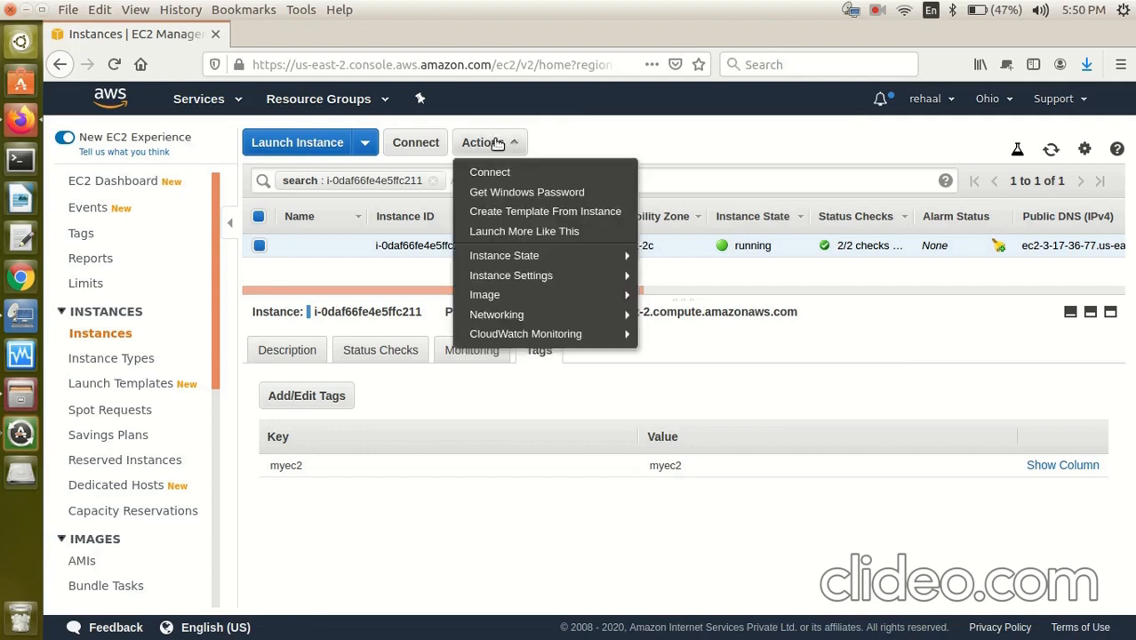
mouse_move(525, 255)
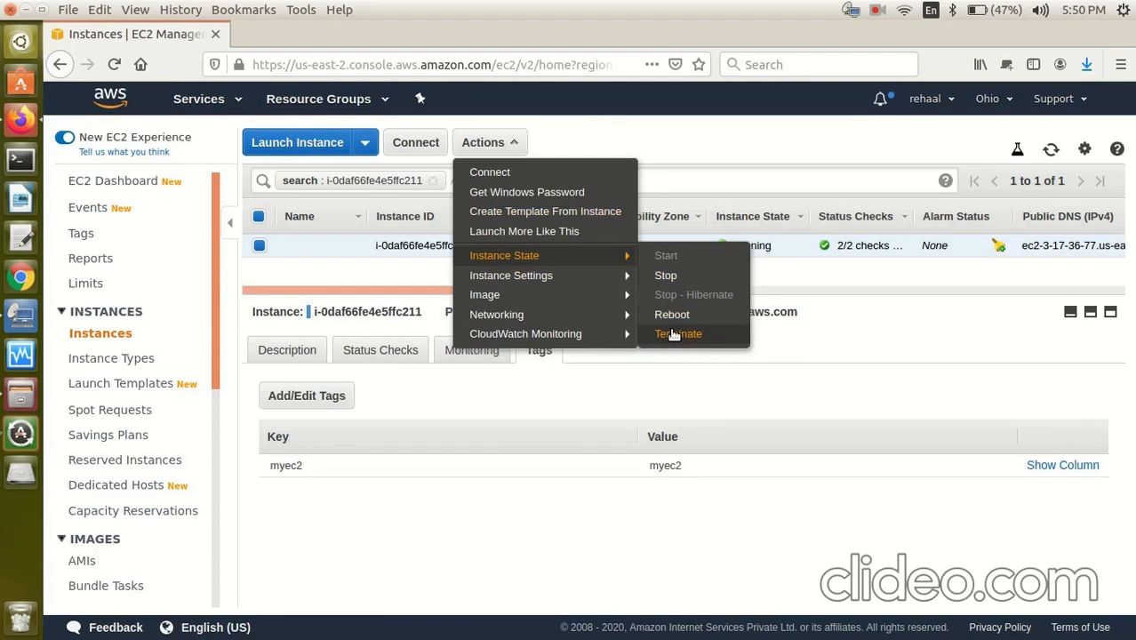
left_click(664, 277)
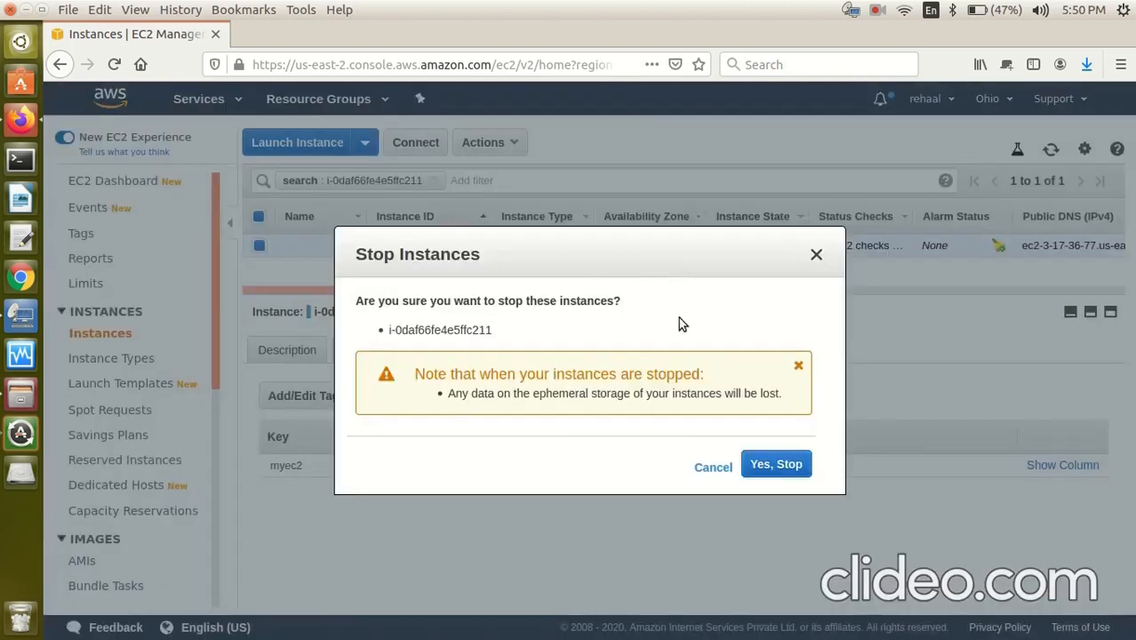
left_click(773, 465)
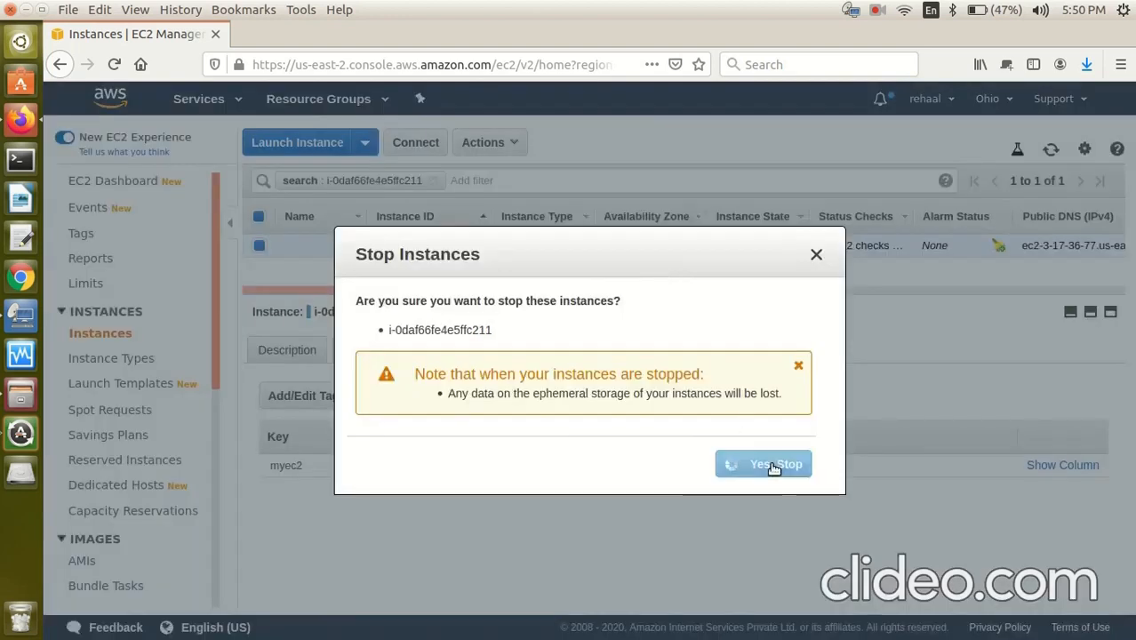